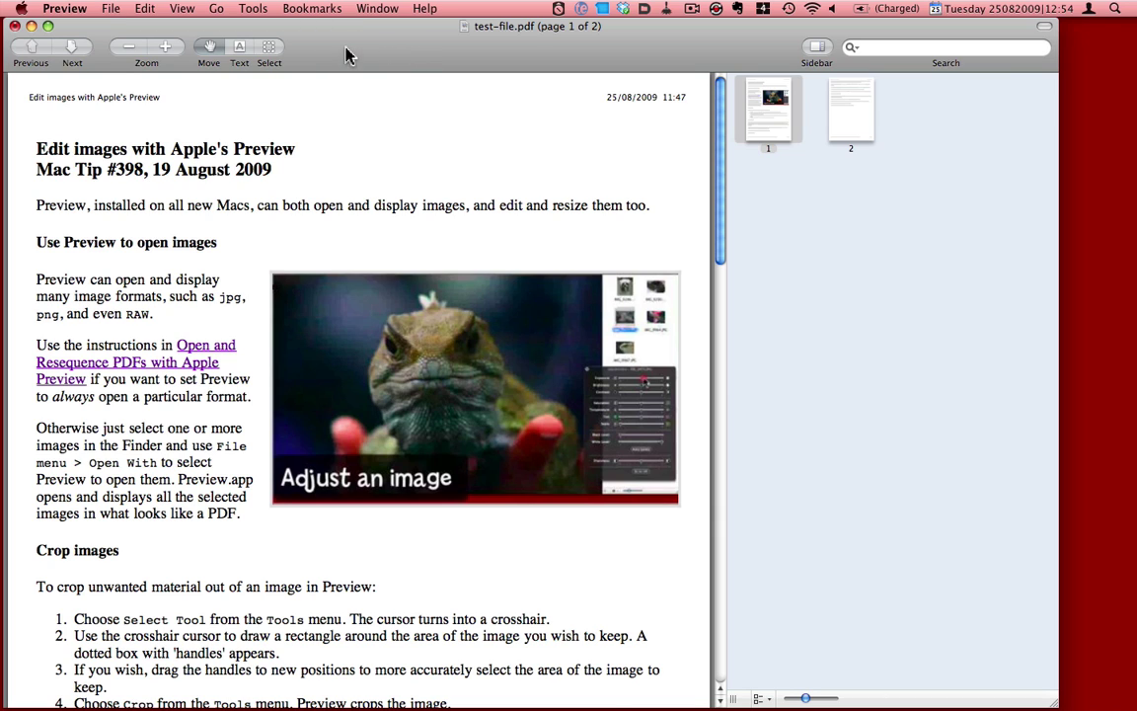
Step: Switch Preview's working mode from the Move tool to the Text tool
{"action": "left_click", "coordinate": [255, 9]}
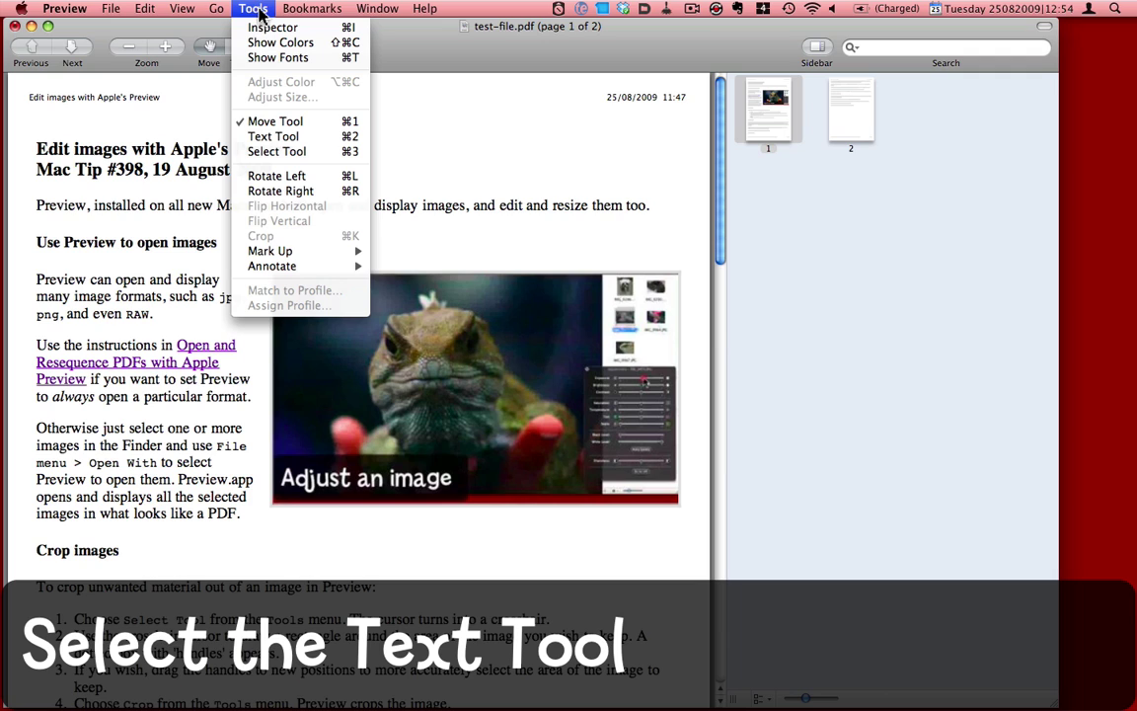
{"action": "left_click", "coordinate": [310, 143]}
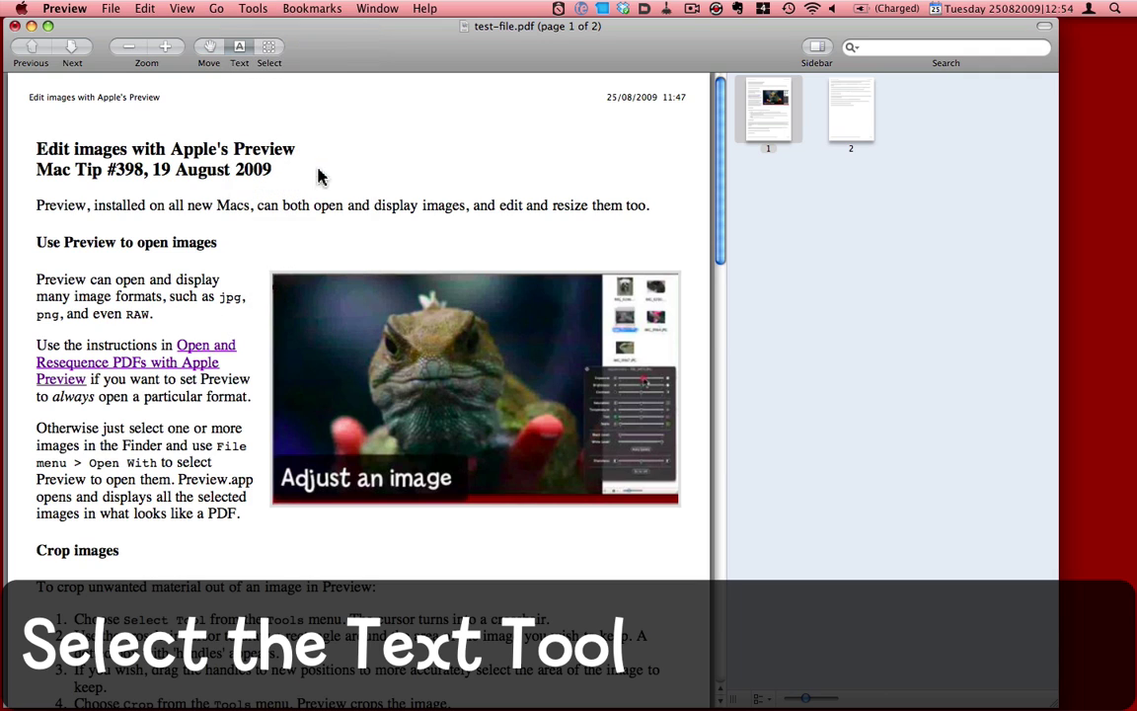
Step: Add an oval annotation circling the phrase 'and display images,' on page 1
{"action": "left_click", "coordinate": [259, 10]}
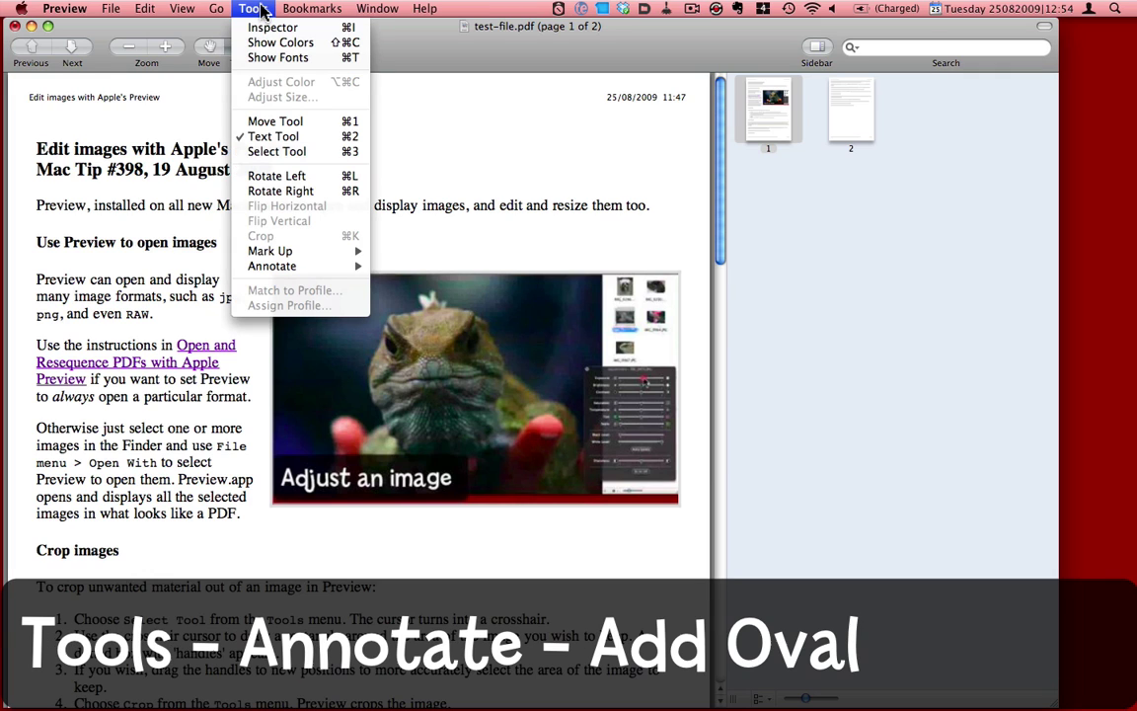
{"action": "mouse_move", "coordinate": [309, 272]}
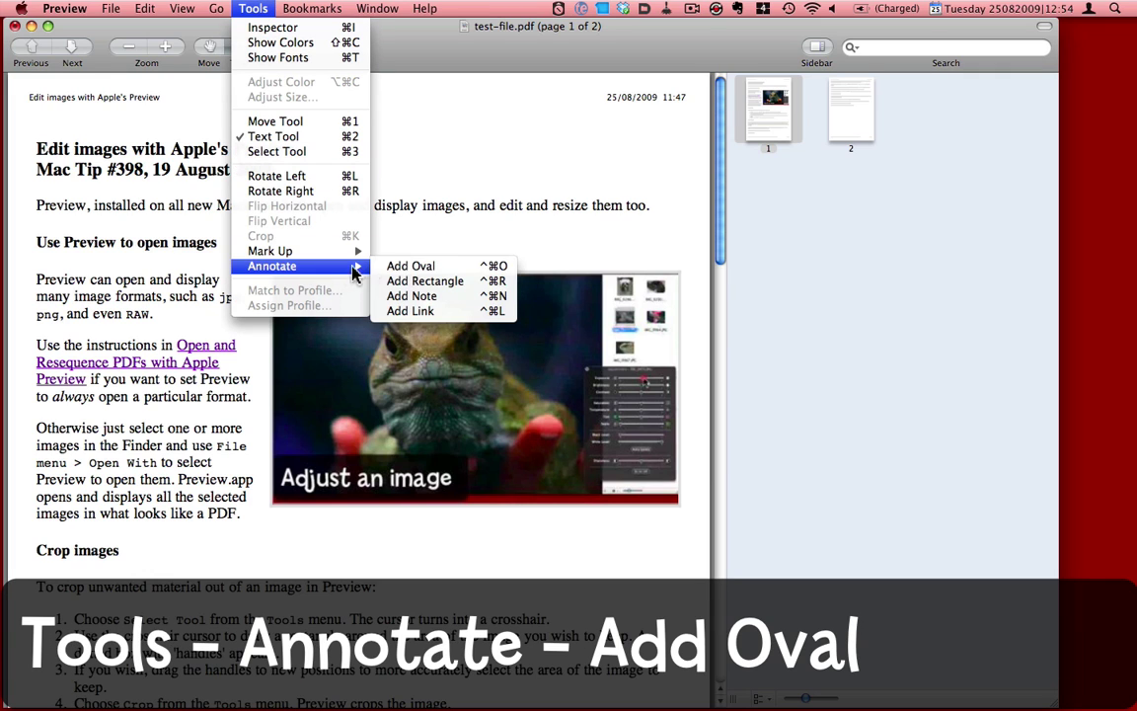
{"action": "left_click", "coordinate": [449, 267]}
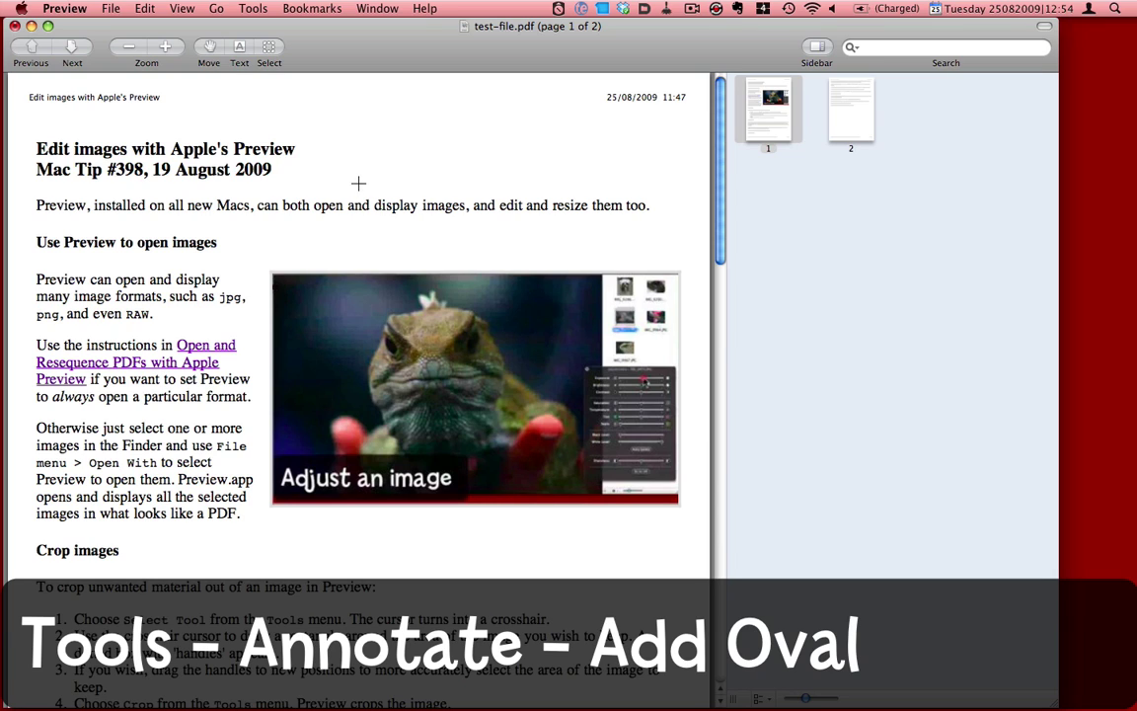
{"action": "mouse_move", "coordinate": [335, 181]}
{"action": "left_mouse_down"}
{"action": "mouse_move", "coordinate": [388, 209]}
{"action": "mouse_move", "coordinate": [477, 229]}
{"action": "mouse_move", "coordinate": [470, 280]}
{"action": "mouse_move", "coordinate": [464, 180]}
{"action": "mouse_move", "coordinate": [472, 234]}
{"action": "left_mouse_up"}
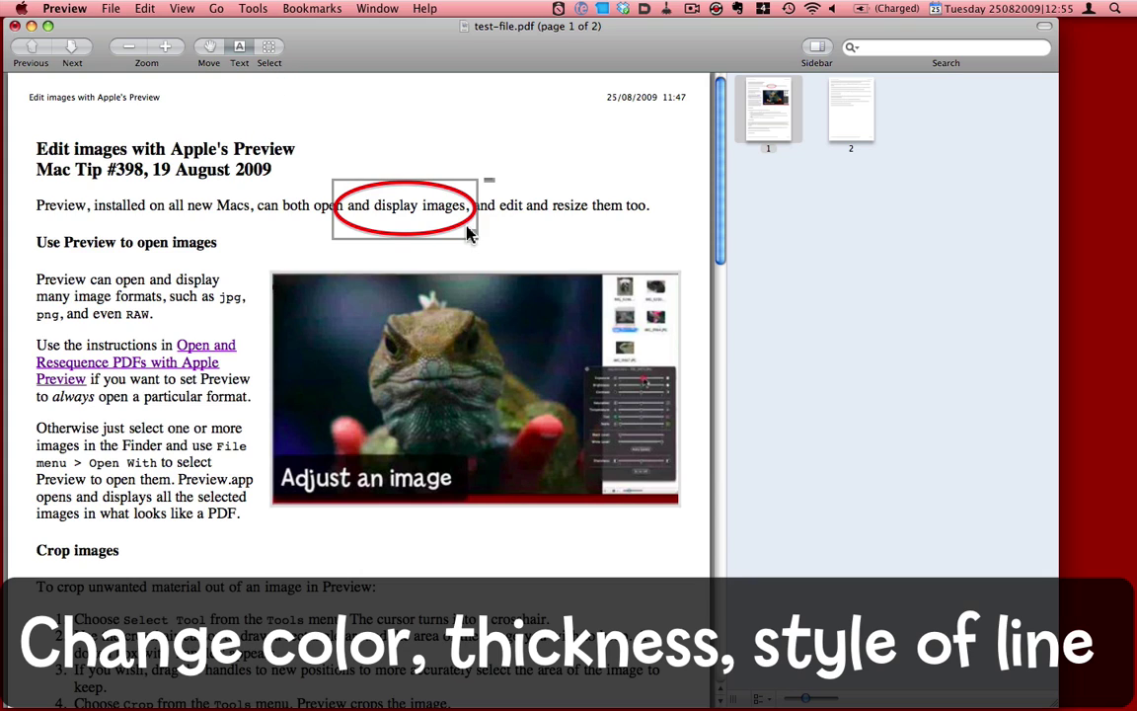
Step: Give the oval a blue-grey colour, line thickness 10 and a dashed outline
{"action": "left_click", "coordinate": [255, 10]}
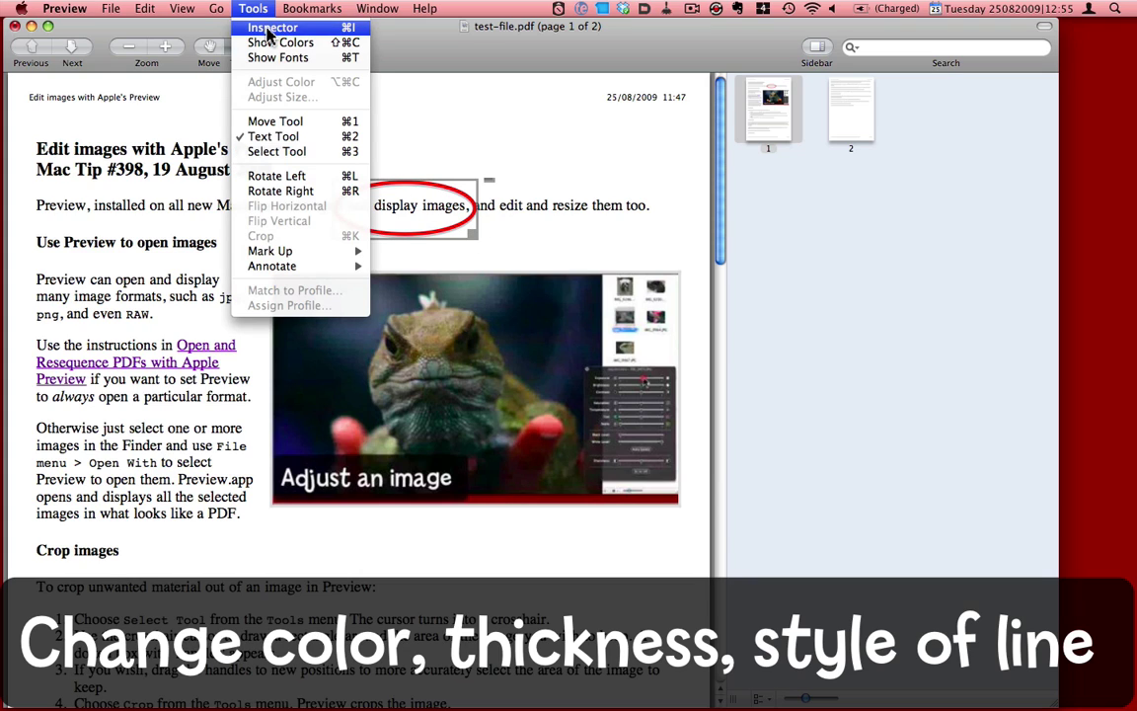
{"action": "left_click", "coordinate": [268, 30]}
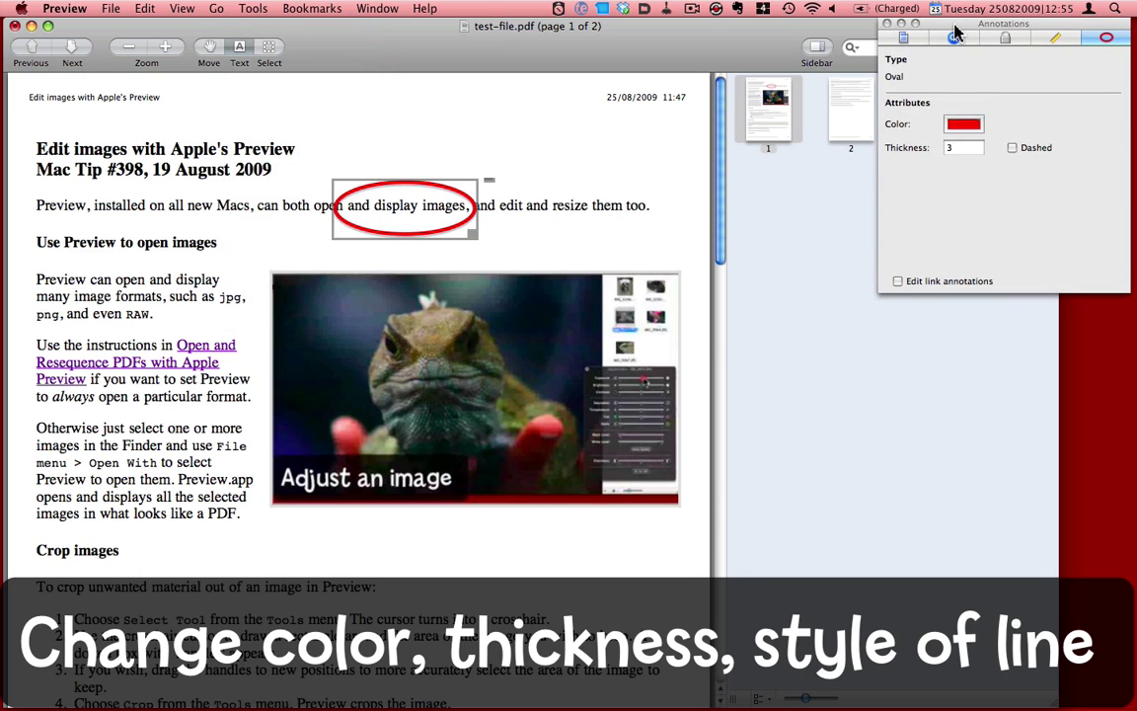
{"action": "mouse_move", "coordinate": [956, 32]}
{"action": "left_mouse_down"}
{"action": "mouse_move", "coordinate": [627, 185]}
{"action": "mouse_move", "coordinate": [598, 173]}
{"action": "left_mouse_up"}
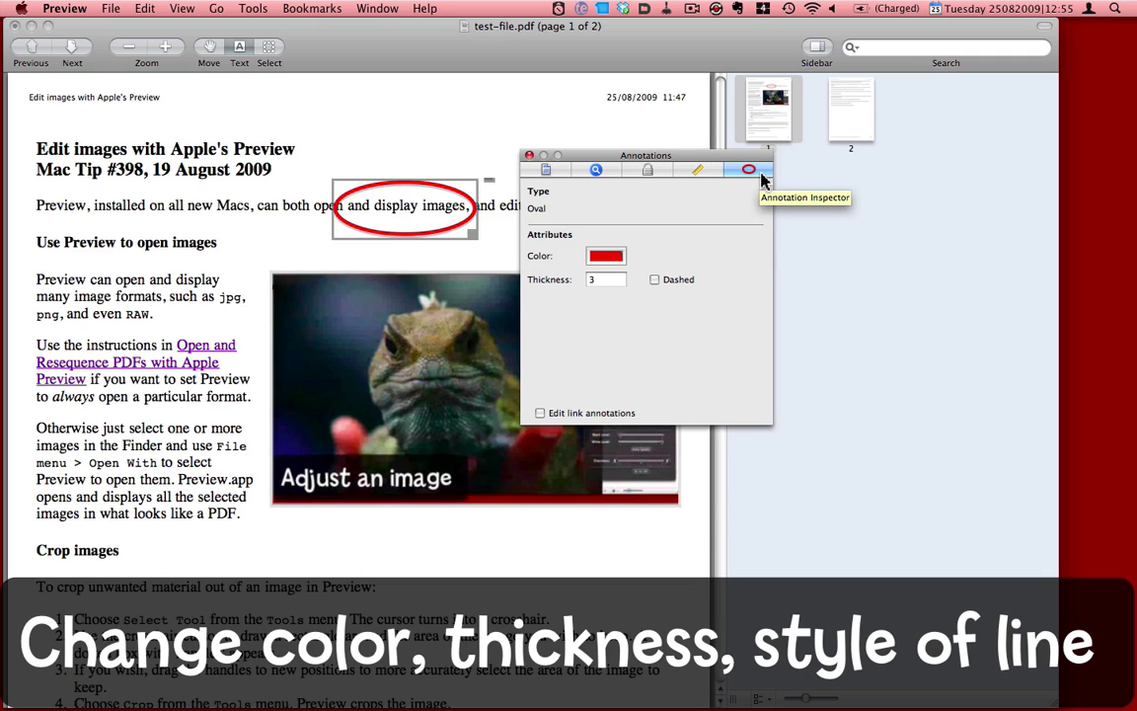
{"action": "left_click", "coordinate": [614, 258]}
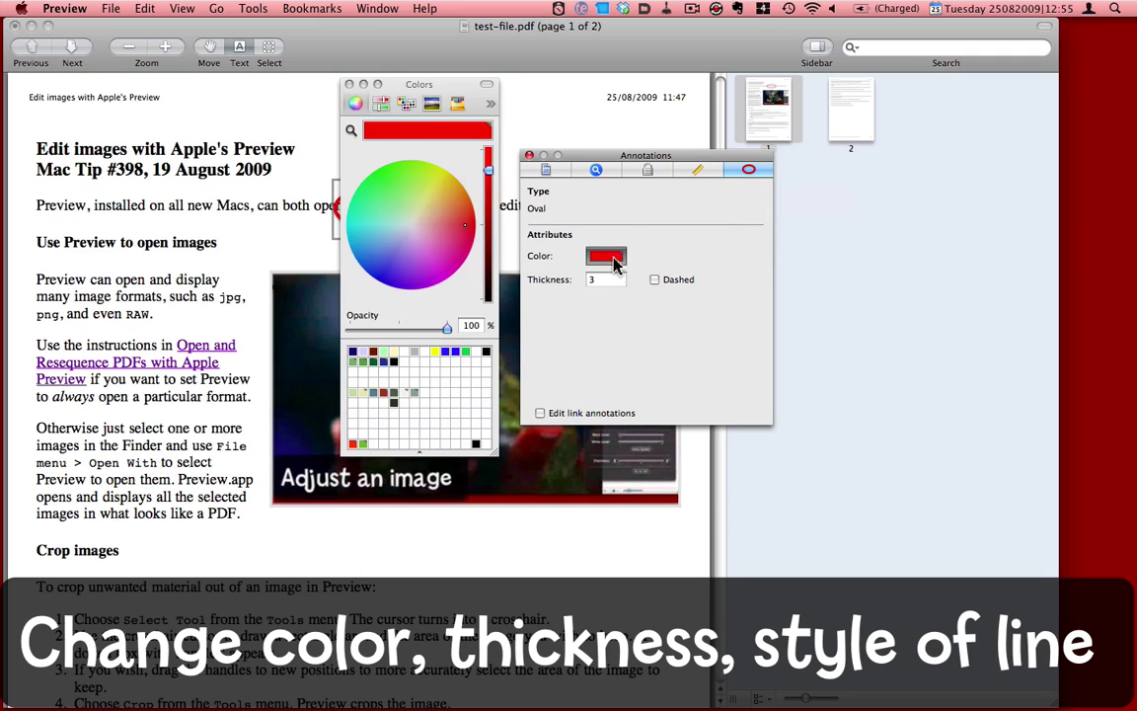
{"action": "left_click", "coordinate": [374, 392]}
{"action": "left_click", "coordinate": [349, 84]}
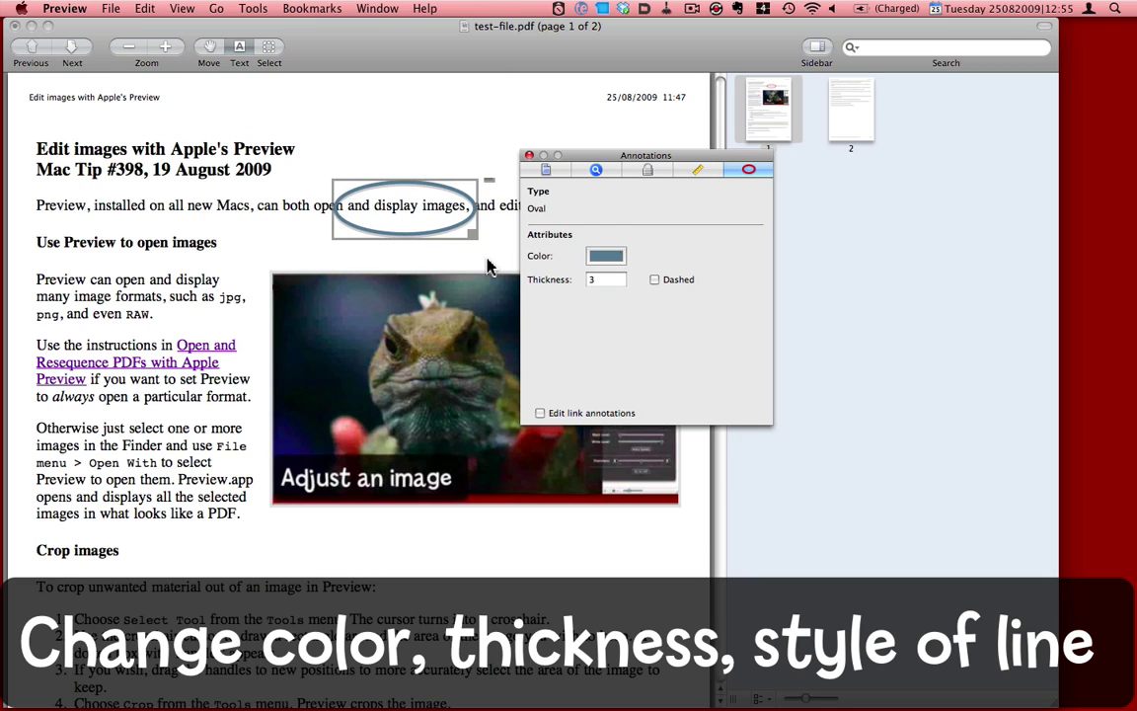
{"action": "left_click", "coordinate": [596, 282]}
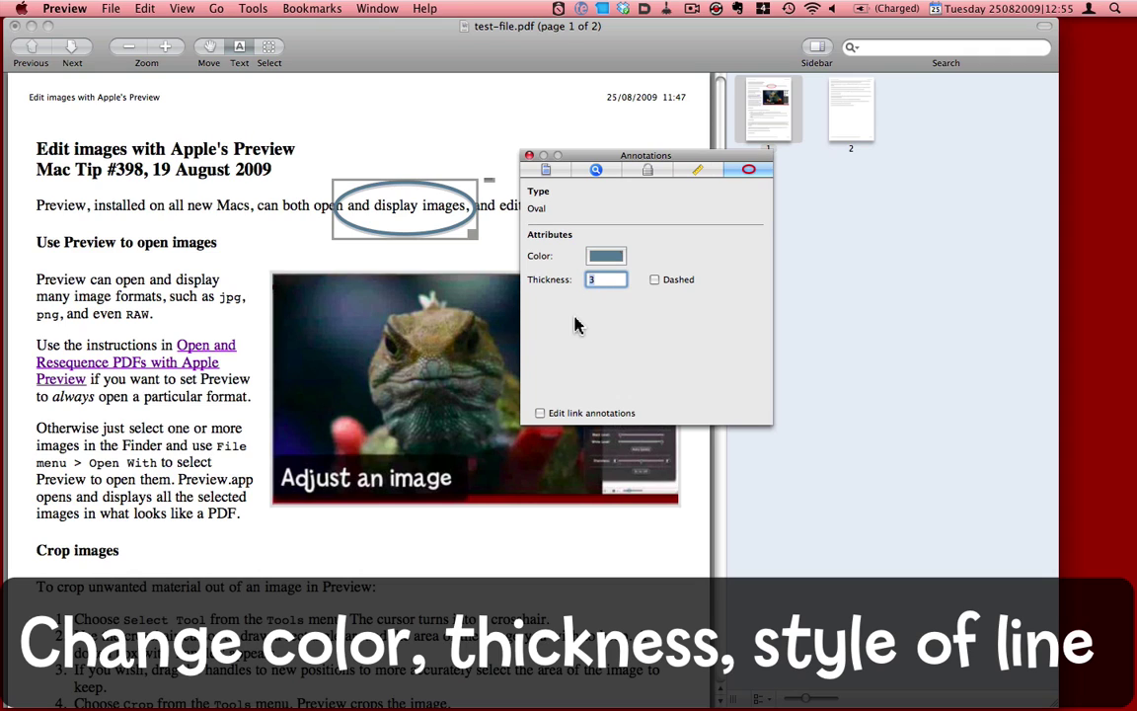
{"action": "key", "text": "BackSpace"}
{"action": "key", "text": "Return"}
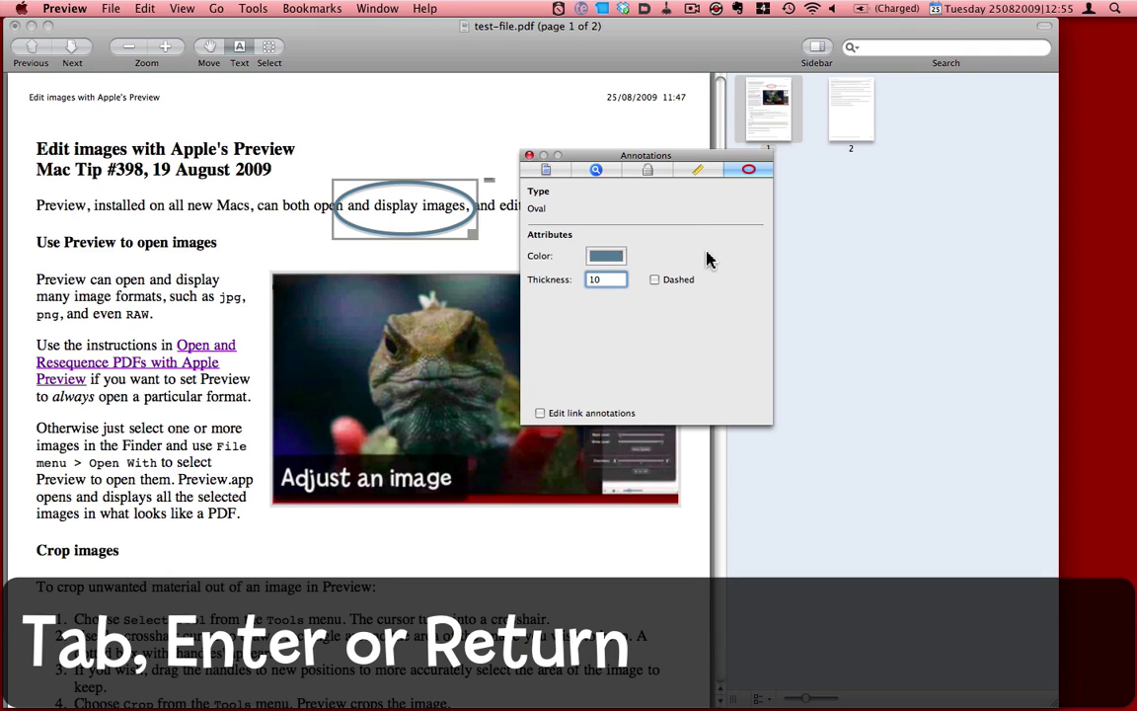
{"action": "key", "text": "Return"}
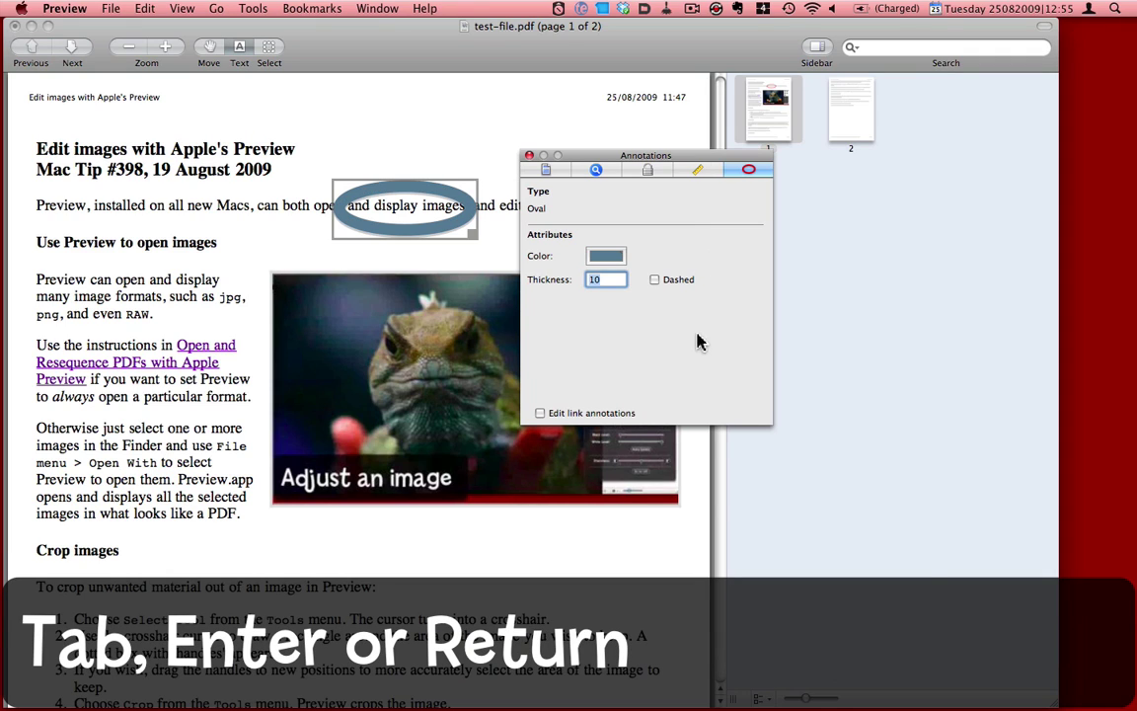
{"action": "left_click", "coordinate": [654, 280]}
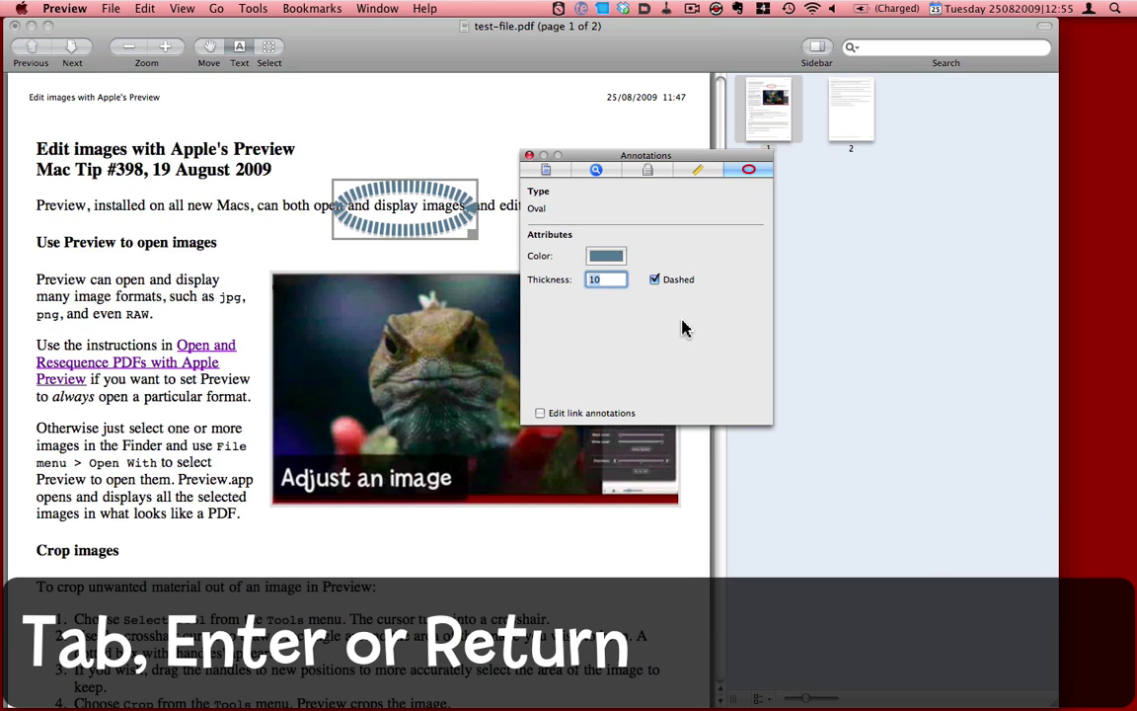
Step: Nudge the blue-grey dashed oval slightly up and right to better frame 'and display images,'
{"action": "left_click", "coordinate": [529, 158]}
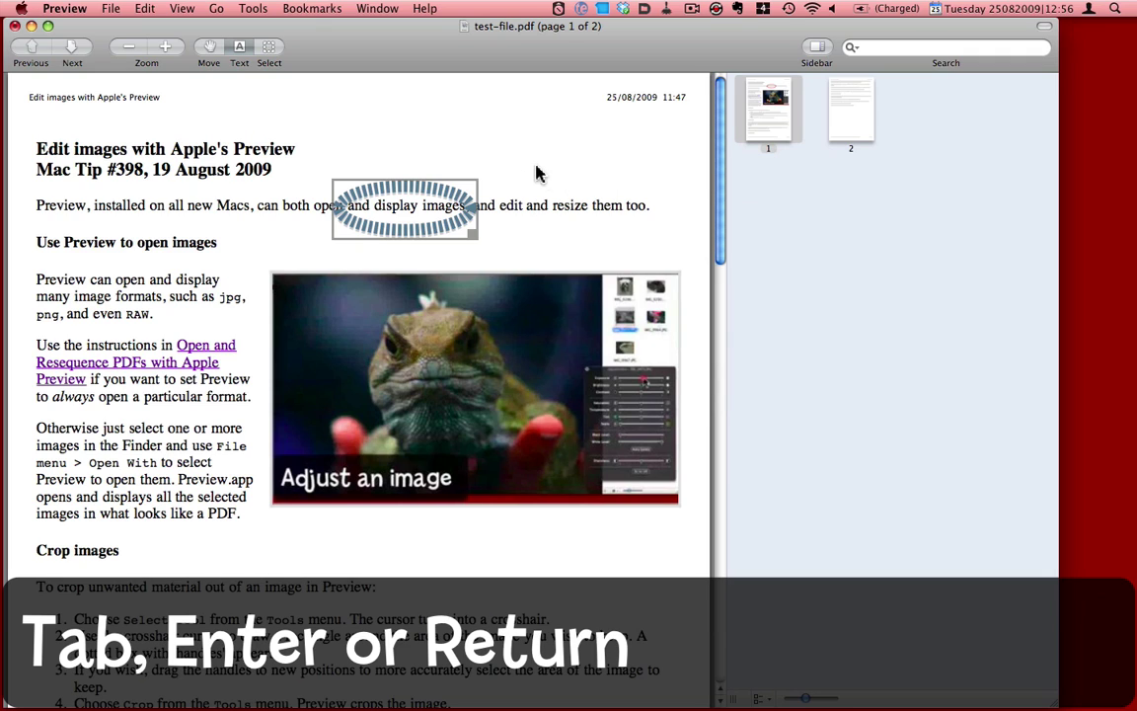
{"action": "left_click", "coordinate": [535, 164]}
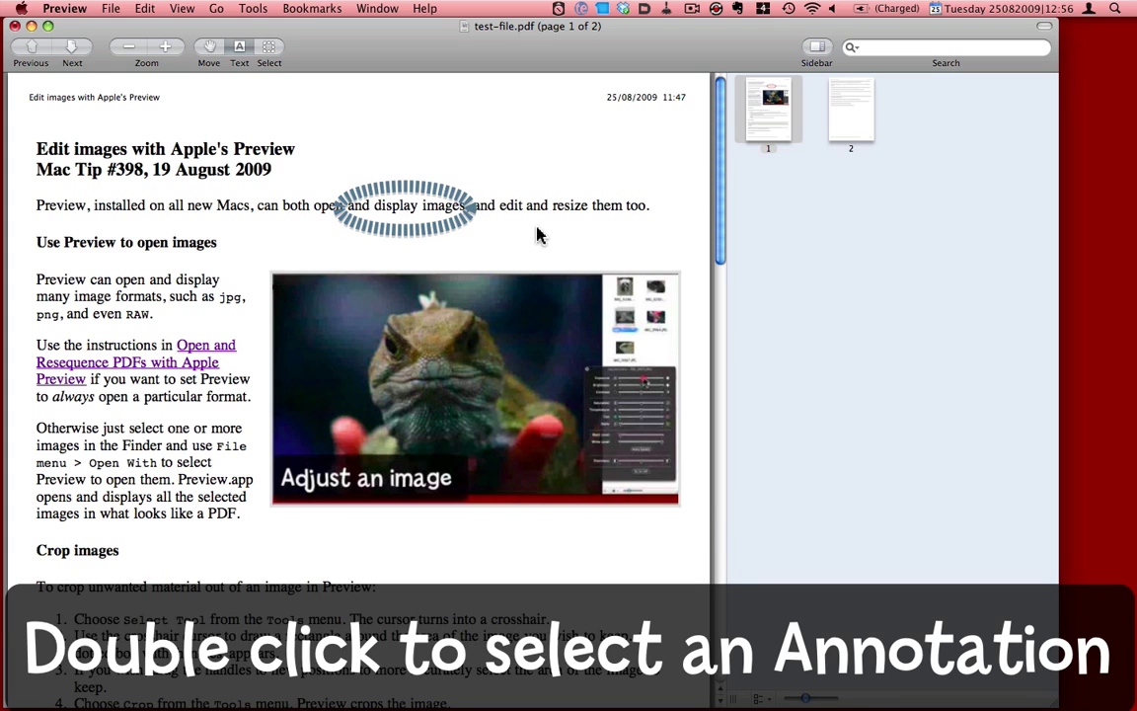
{"action": "double_click", "coordinate": [463, 226]}
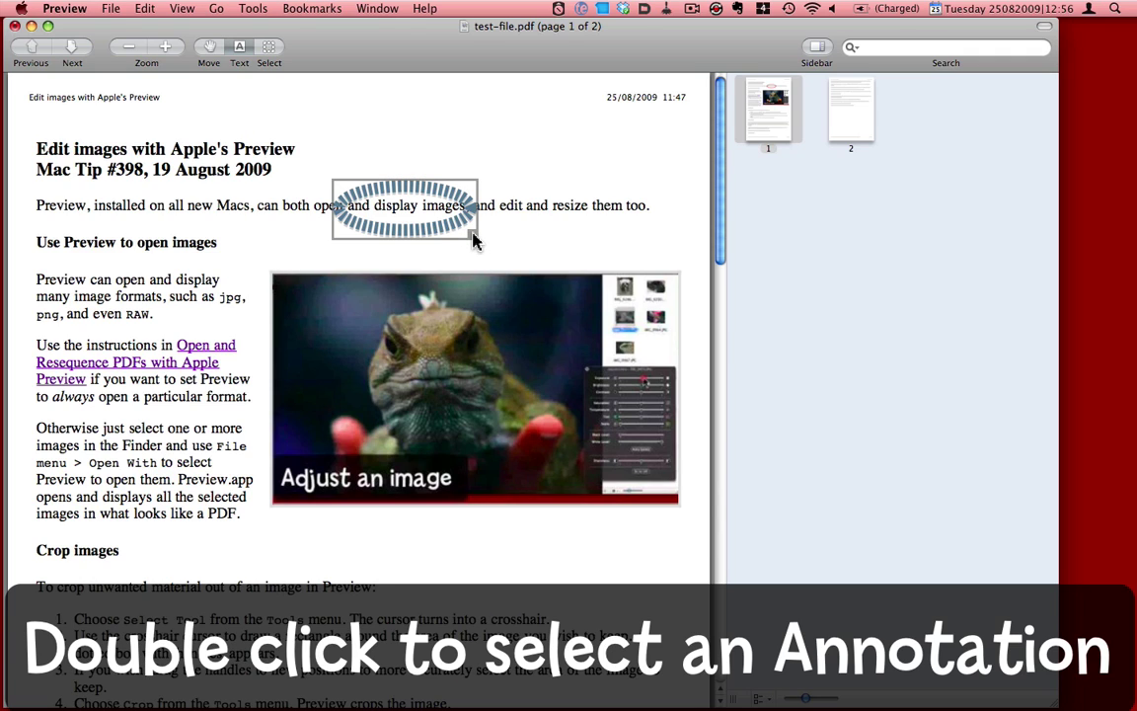
{"action": "left_click_drag", "start_coordinate": [465, 226], "coordinate": [467, 221]}
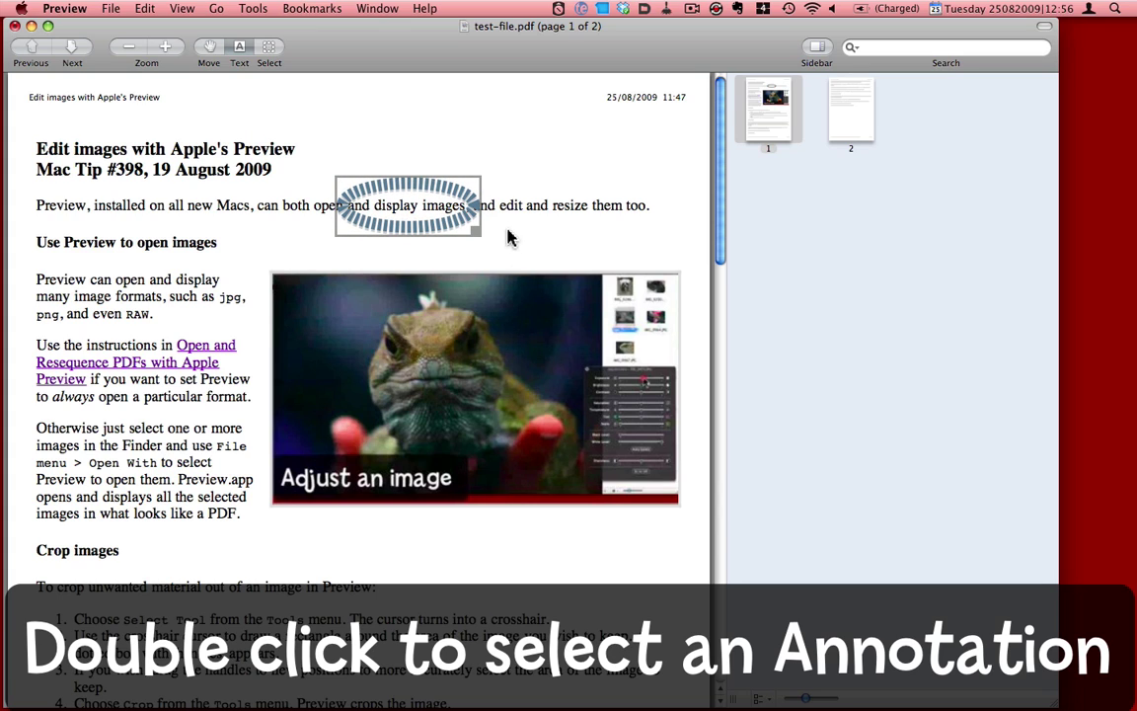
{"action": "left_click", "coordinate": [525, 171]}
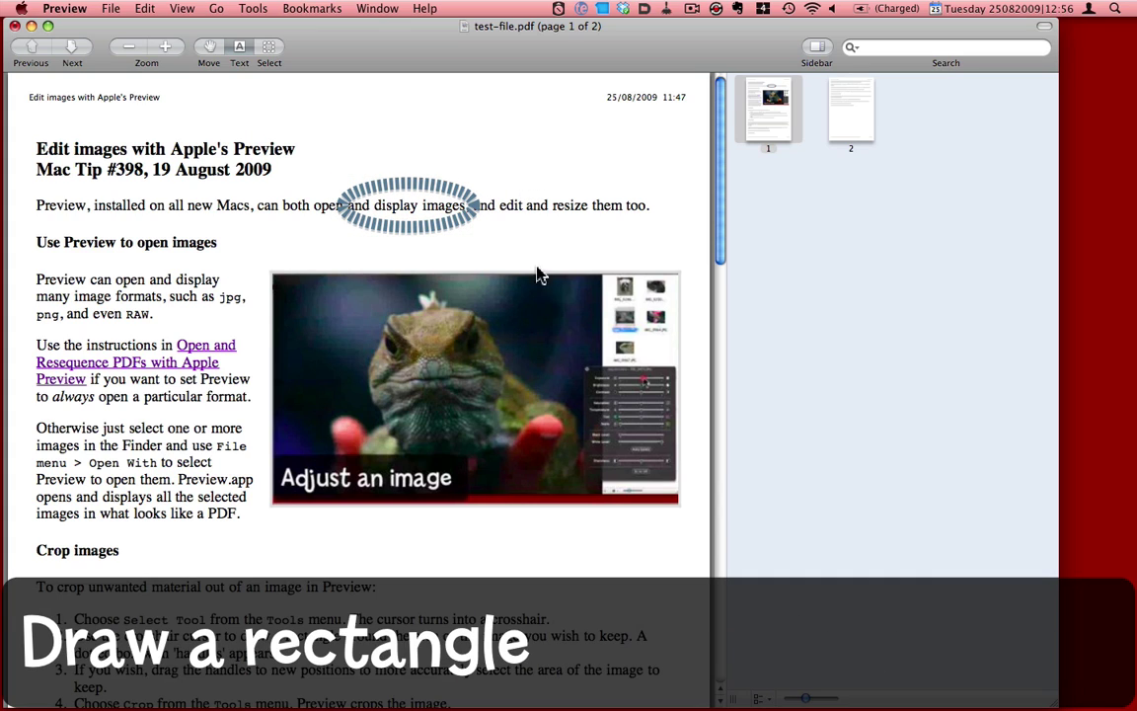
Step: Draw a rectangle annotation around the lizard picture under 'Adjust an image'
{"action": "left_click", "coordinate": [254, 10]}
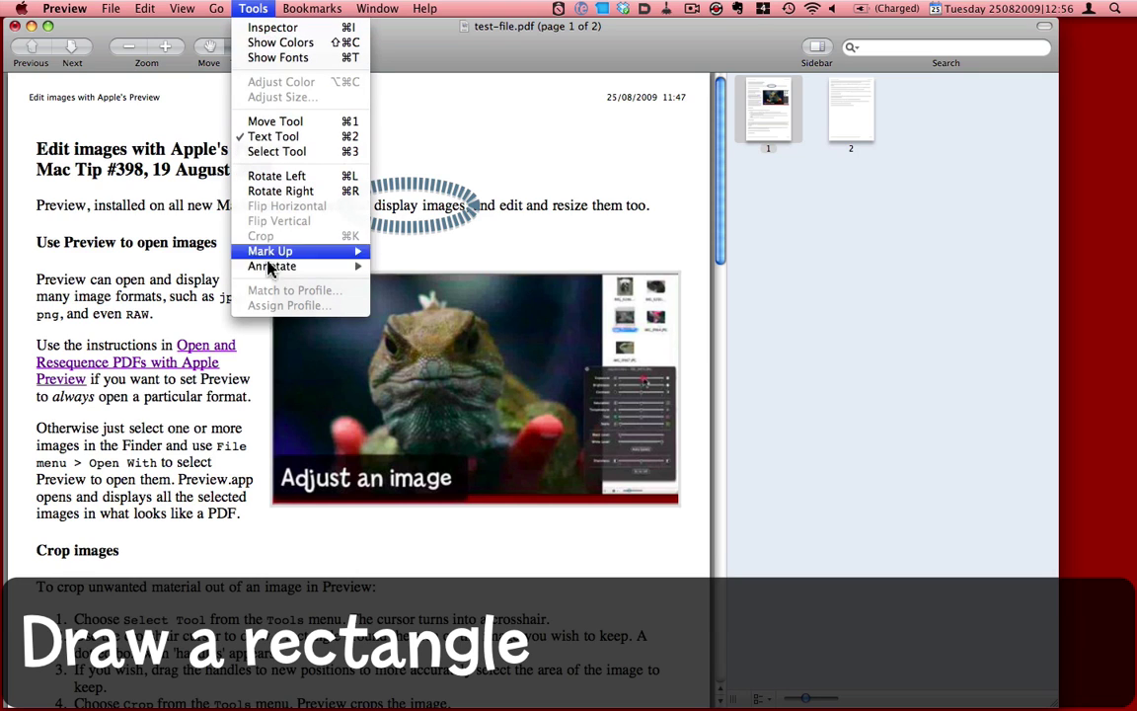
{"action": "mouse_move", "coordinate": [287, 266]}
{"action": "left_click", "coordinate": [415, 282]}
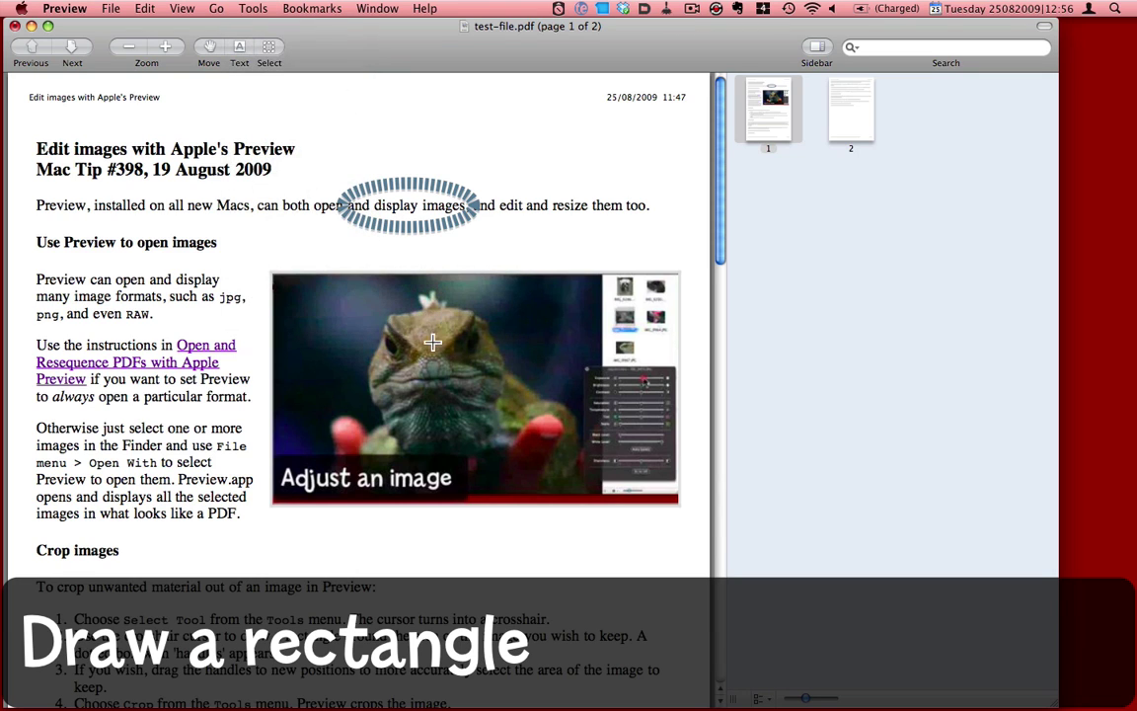
{"action": "mouse_move", "coordinate": [252, 249]}
{"action": "left_mouse_down"}
{"action": "mouse_move", "coordinate": [696, 417]}
{"action": "mouse_move", "coordinate": [691, 519]}
{"action": "left_mouse_up"}
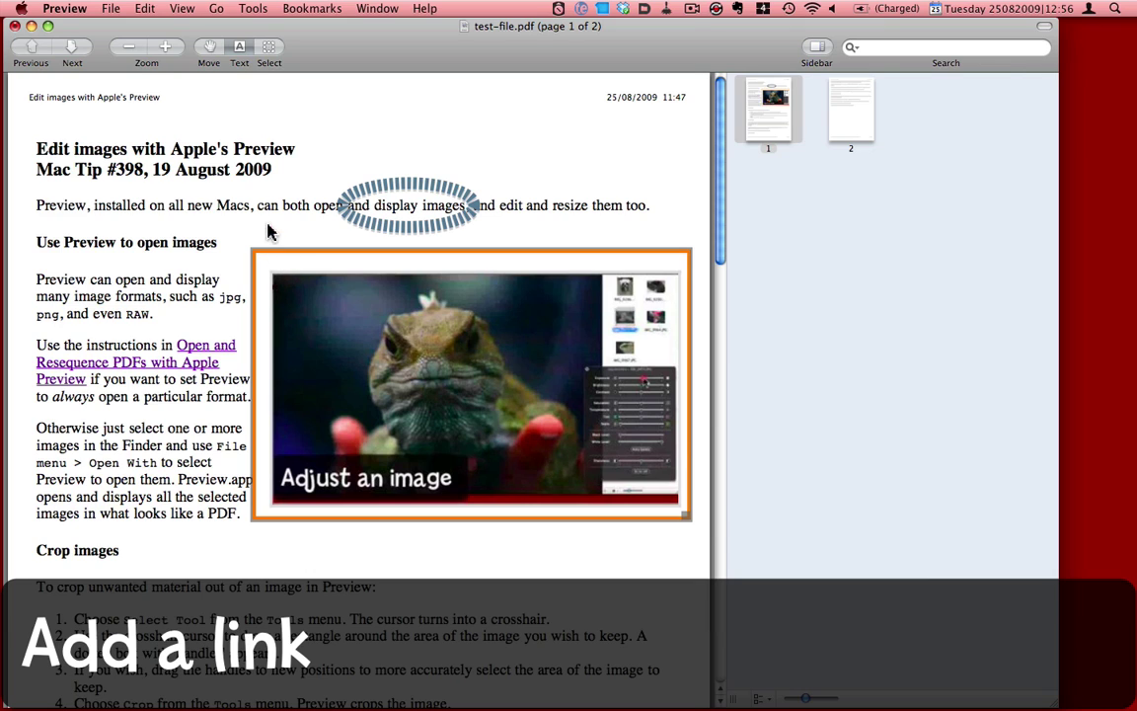
Step: Draw a link area over 'Use Preview' in the heading and select it to view its settings
{"action": "left_click", "coordinate": [255, 9]}
{"action": "mouse_move", "coordinate": [308, 278]}
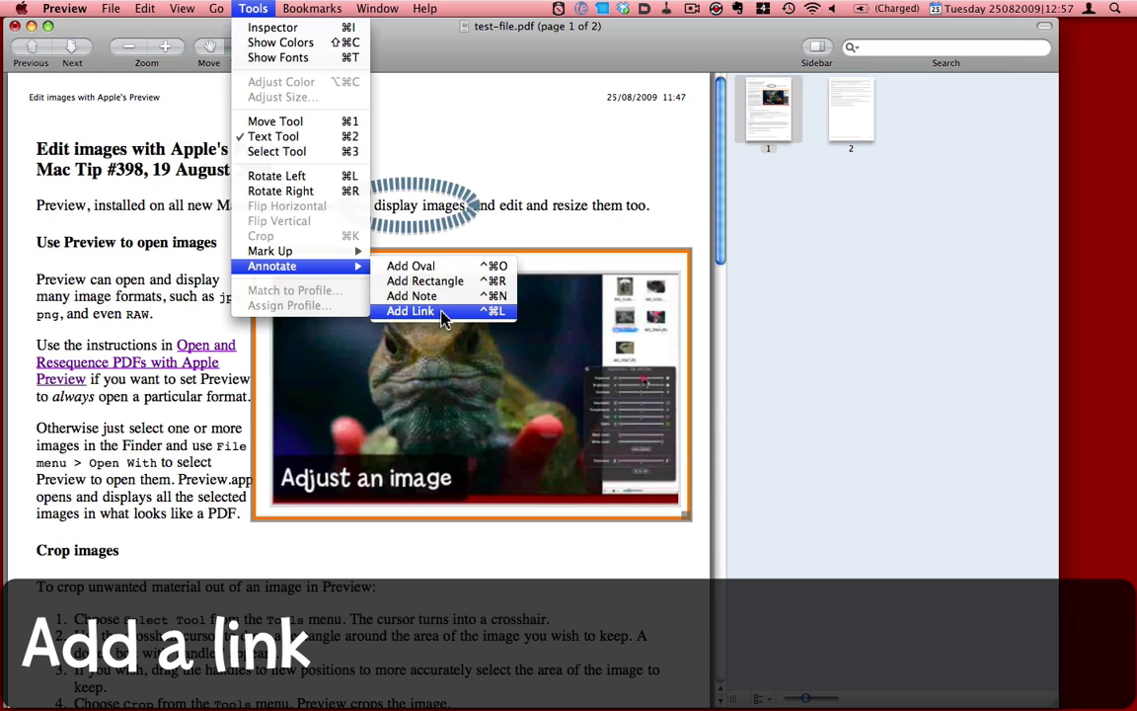
{"action": "left_click", "coordinate": [405, 311]}
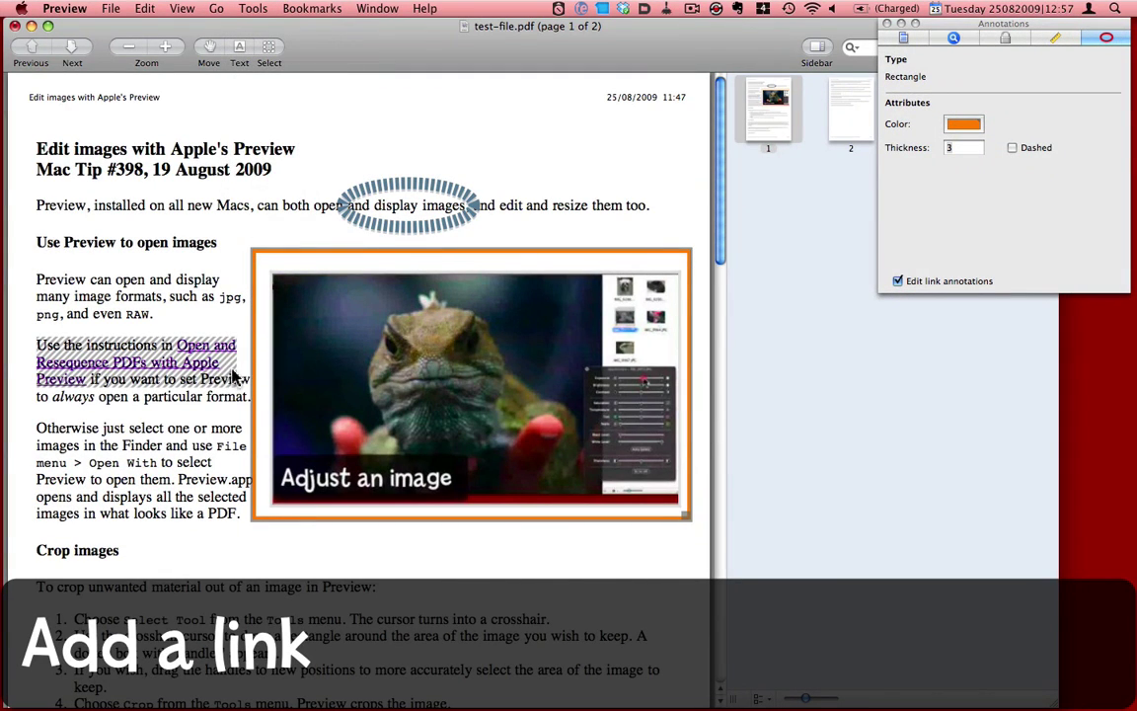
{"action": "mouse_move", "coordinate": [234, 363]}
{"action": "mouse_move", "coordinate": [54, 227]}
{"action": "left_mouse_down"}
{"action": "mouse_move", "coordinate": [74, 249]}
{"action": "mouse_move", "coordinate": [112, 252]}
{"action": "left_mouse_up"}
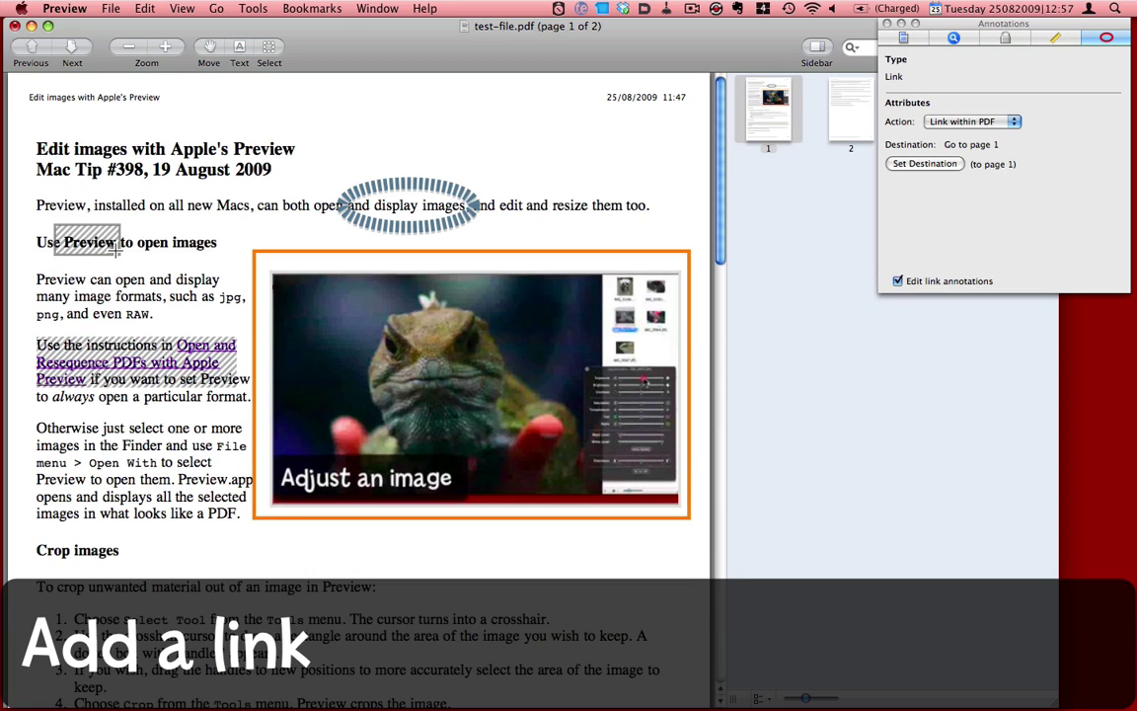
{"action": "left_click", "coordinate": [54, 247]}
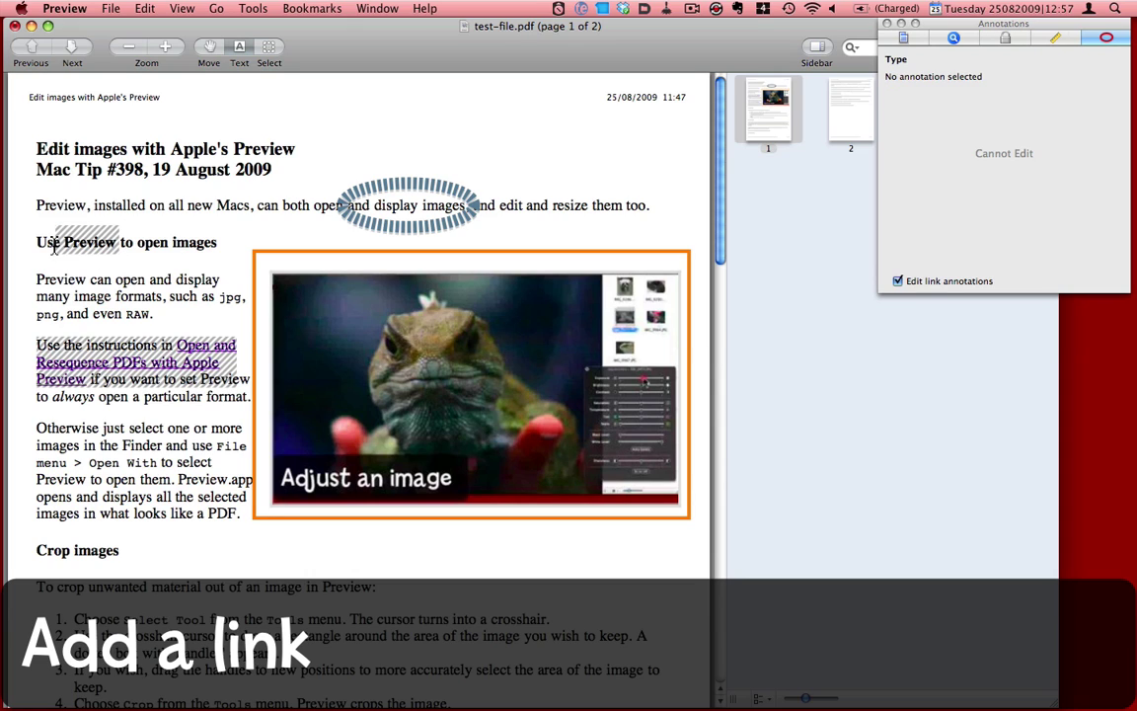
{"action": "left_click", "coordinate": [108, 236]}
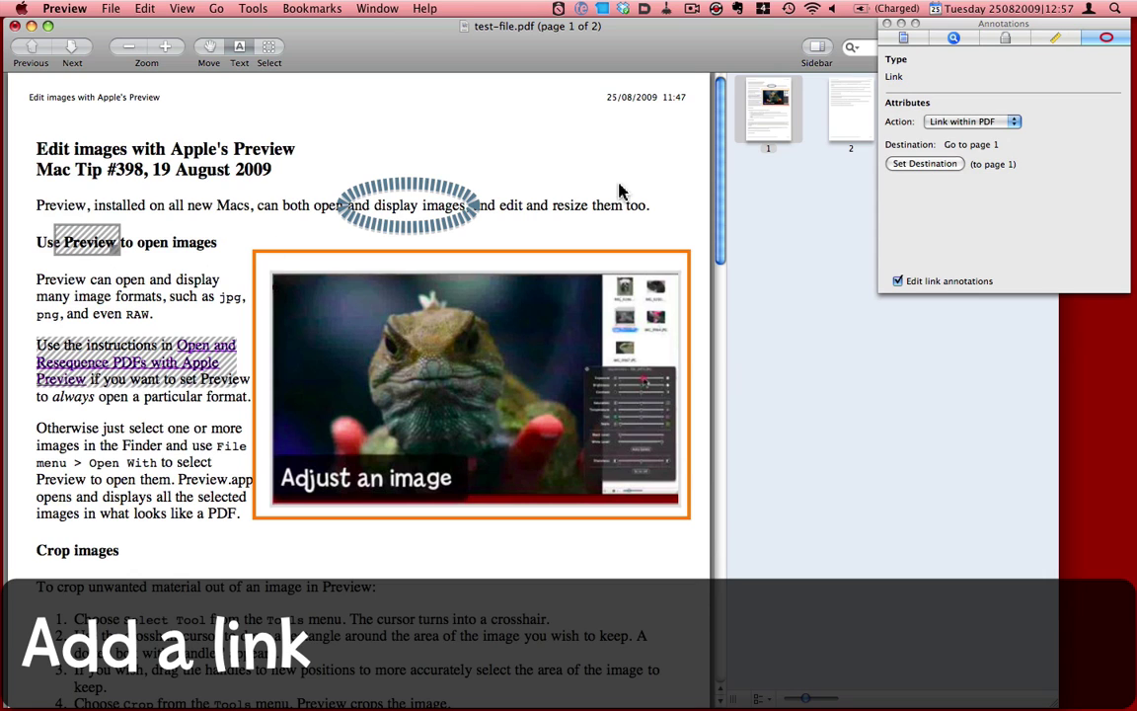
{"action": "mouse_move", "coordinate": [938, 24]}
{"action": "left_mouse_down"}
{"action": "mouse_move", "coordinate": [861, 105]}
{"action": "mouse_move", "coordinate": [678, 158]}
{"action": "mouse_move", "coordinate": [685, 179]}
{"action": "left_mouse_up"}
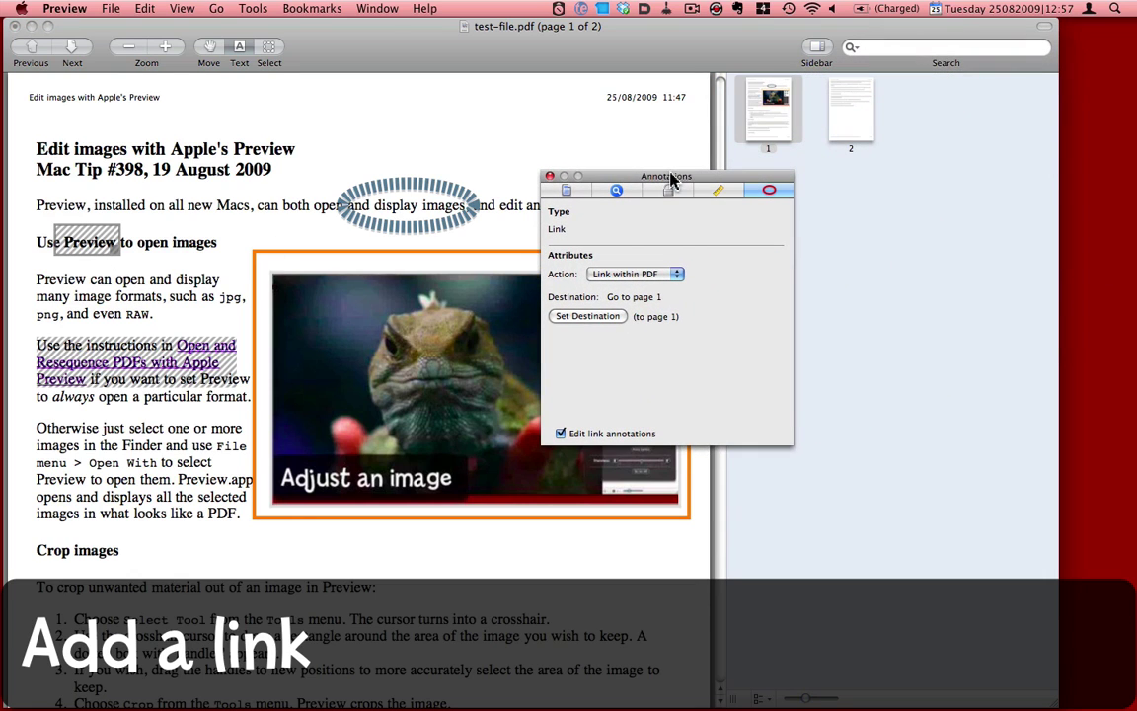
{"action": "left_click", "coordinate": [678, 276]}
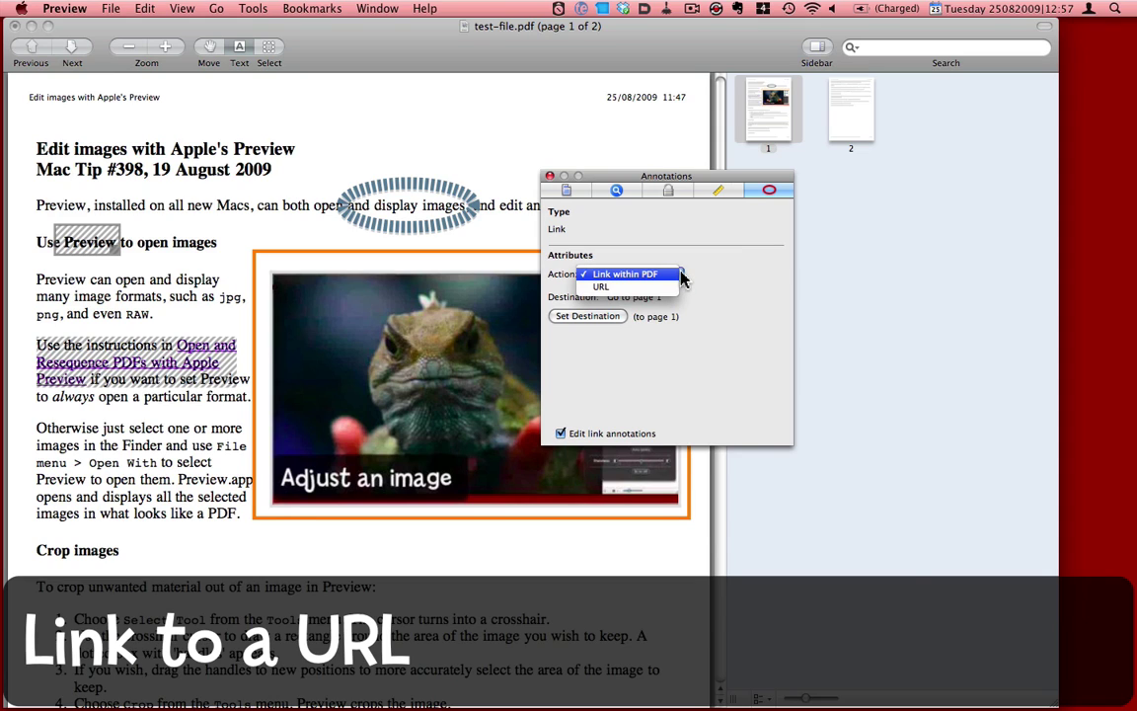
{"action": "left_click", "coordinate": [601, 287]}
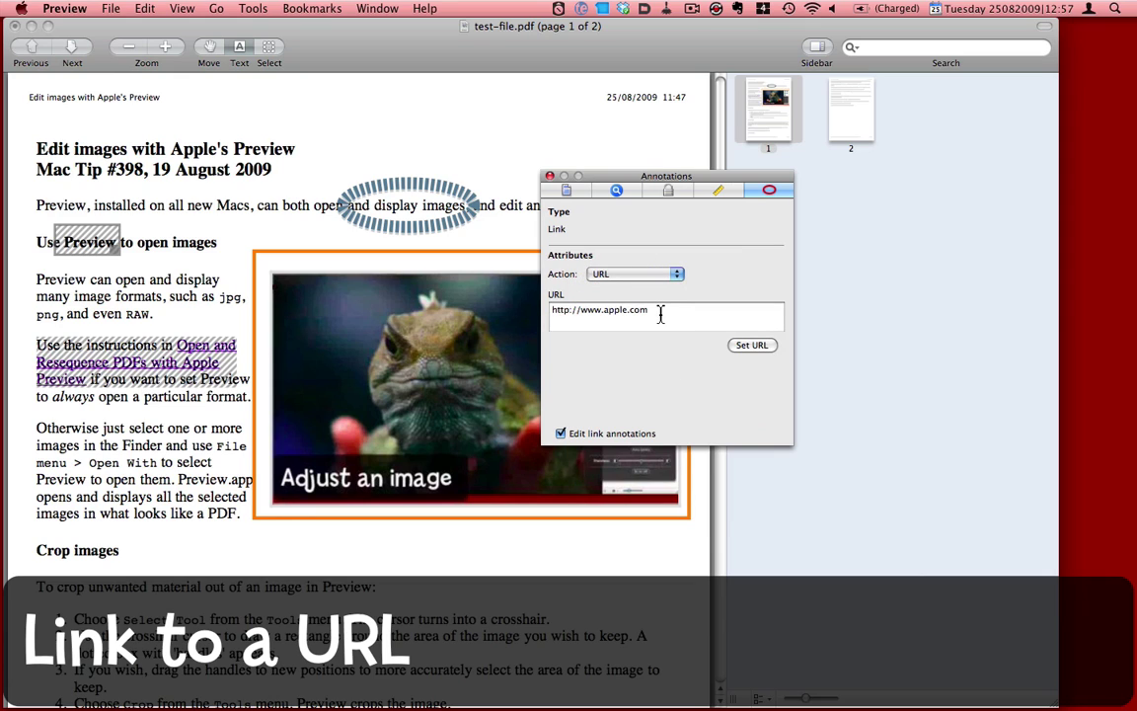
{"action": "left_click", "coordinate": [659, 314]}
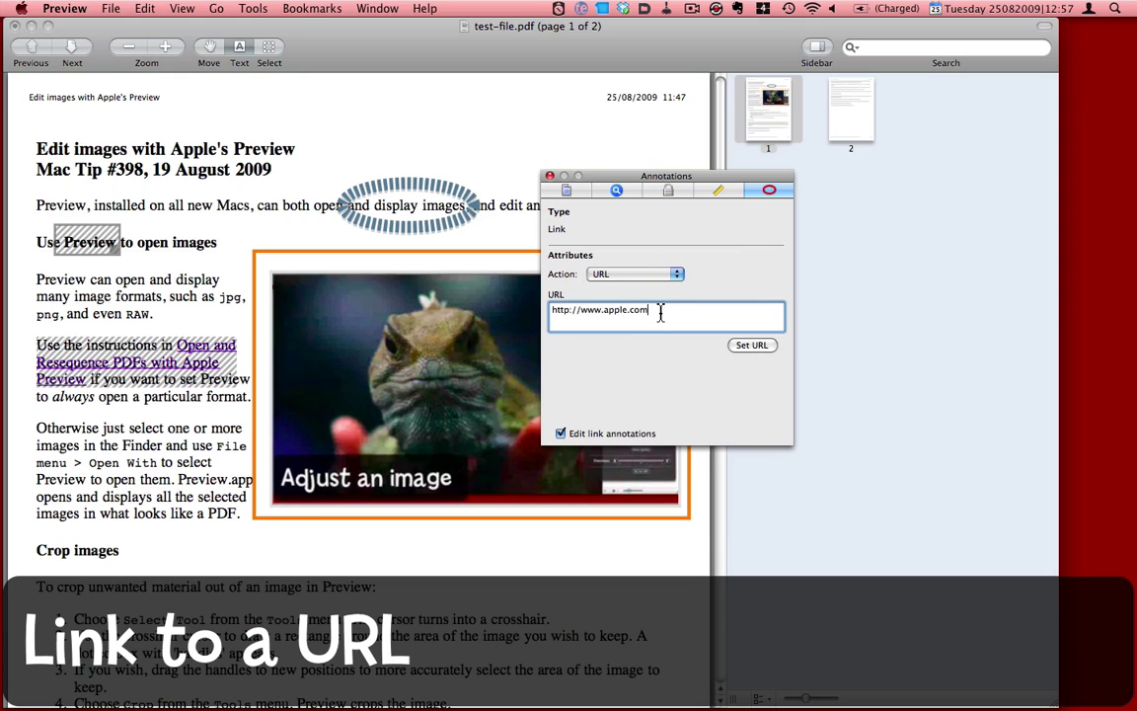
{"action": "left_click", "coordinate": [753, 346]}
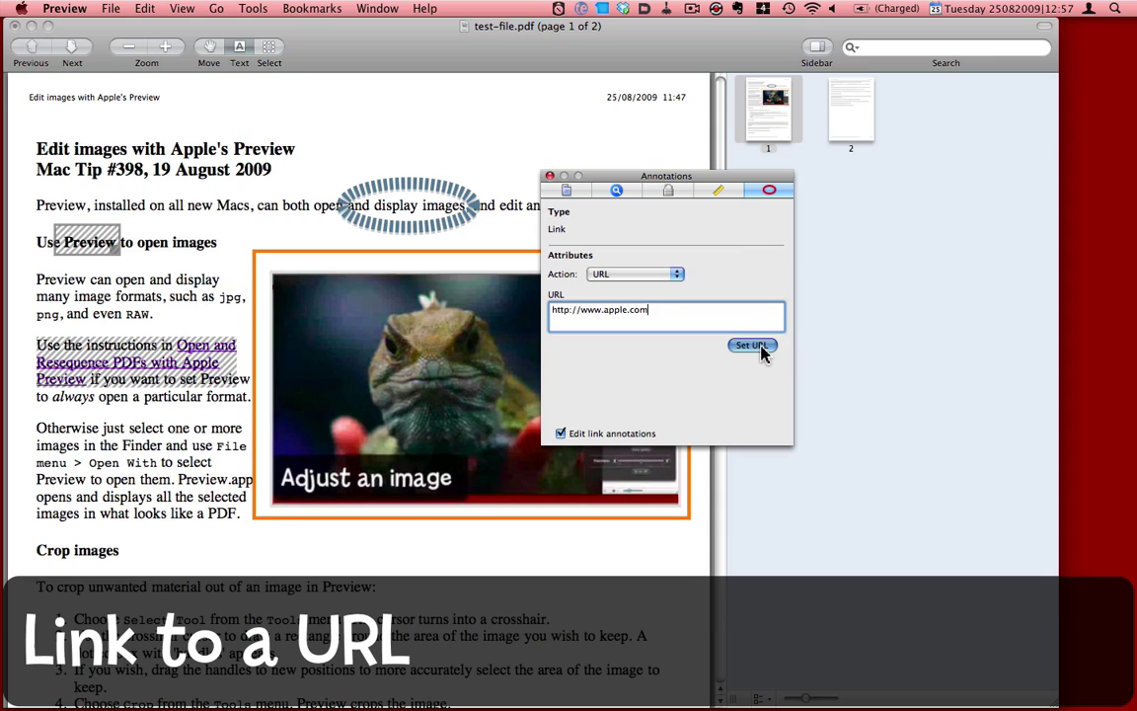
Step: Draw a link area around the 'Crop images' heading
{"action": "left_click", "coordinate": [242, 10]}
{"action": "mouse_move", "coordinate": [294, 264]}
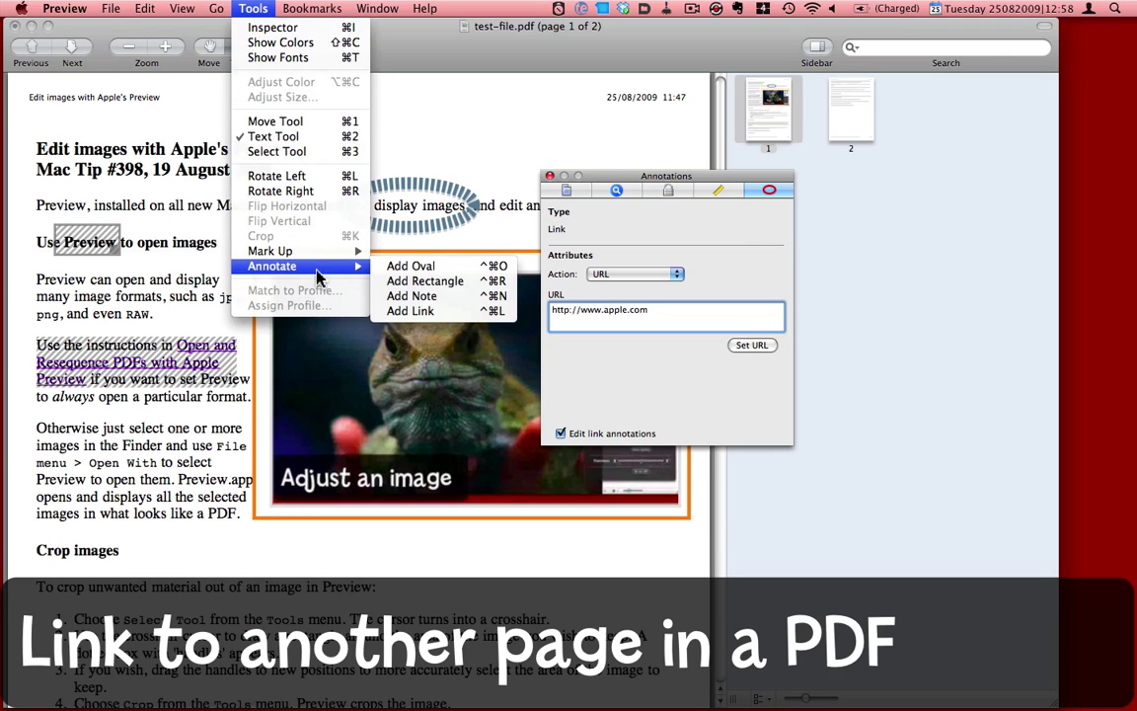
{"action": "left_click", "coordinate": [414, 312]}
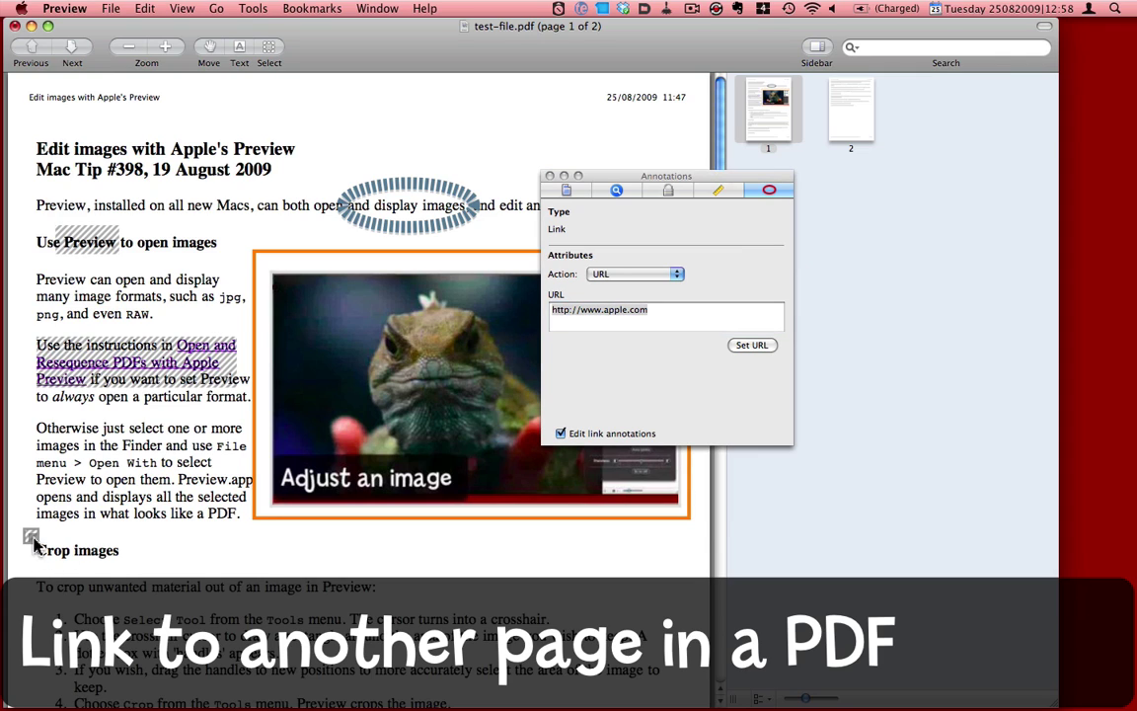
{"action": "left_click_drag", "start_coordinate": [26, 530], "coordinate": [123, 572]}
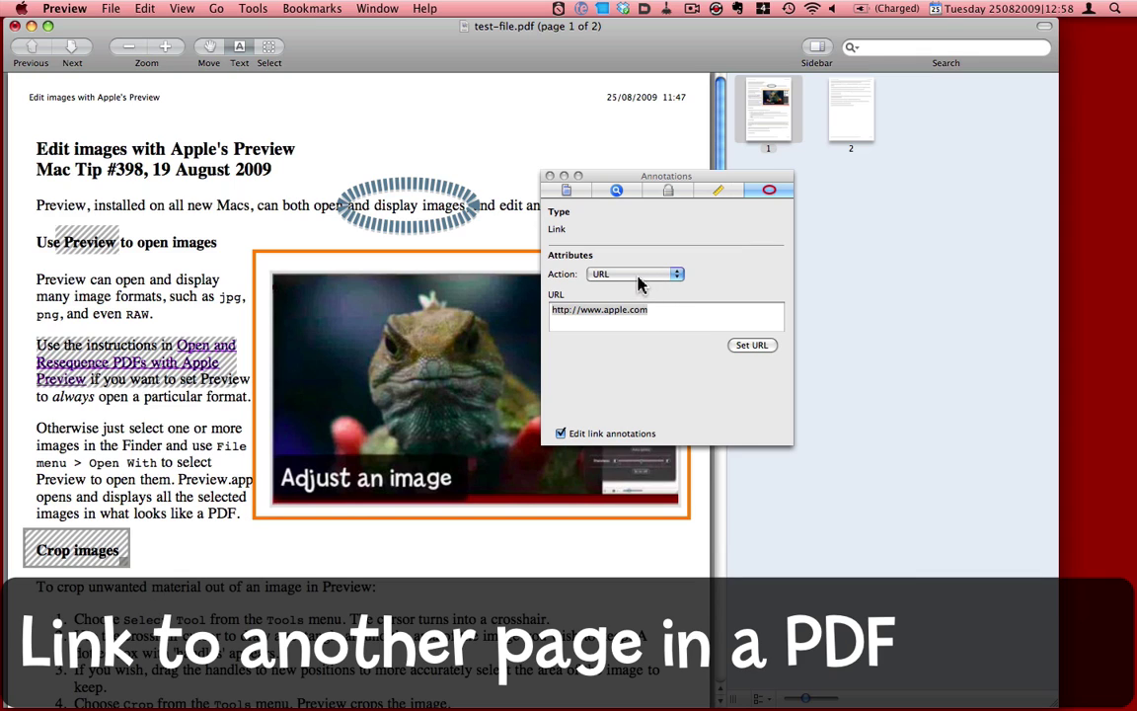
Step: Make the new link a Link within PDF with its destination set to page 2
{"action": "left_click", "coordinate": [667, 278]}
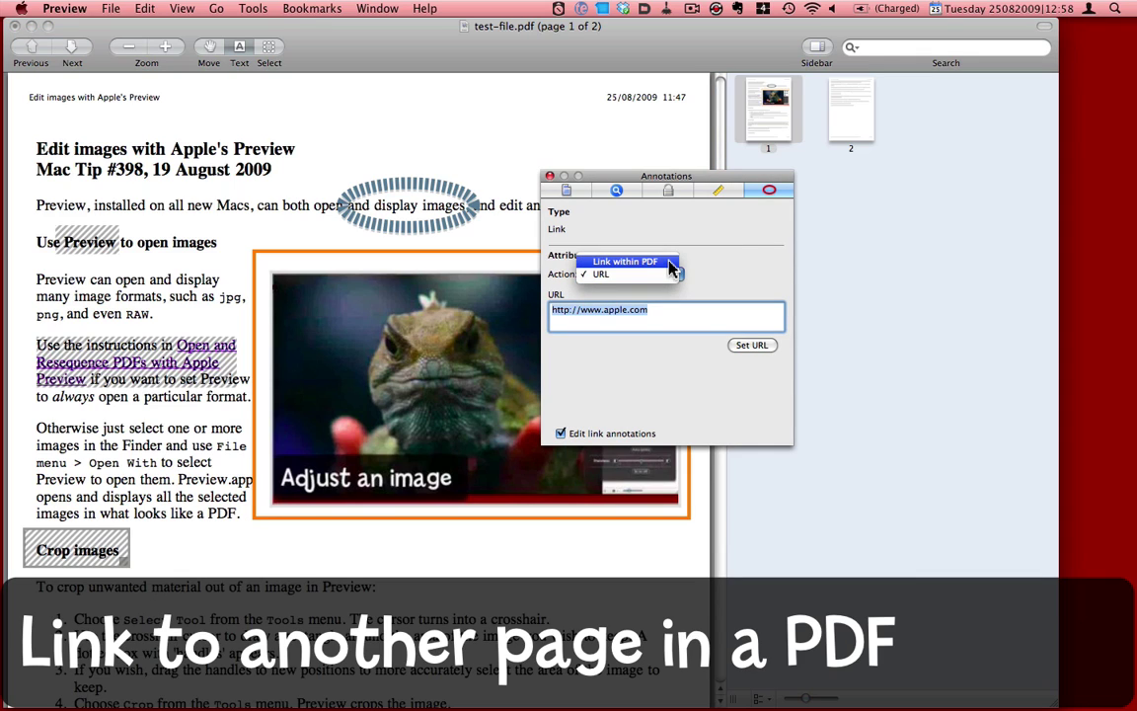
{"action": "left_click", "coordinate": [669, 262]}
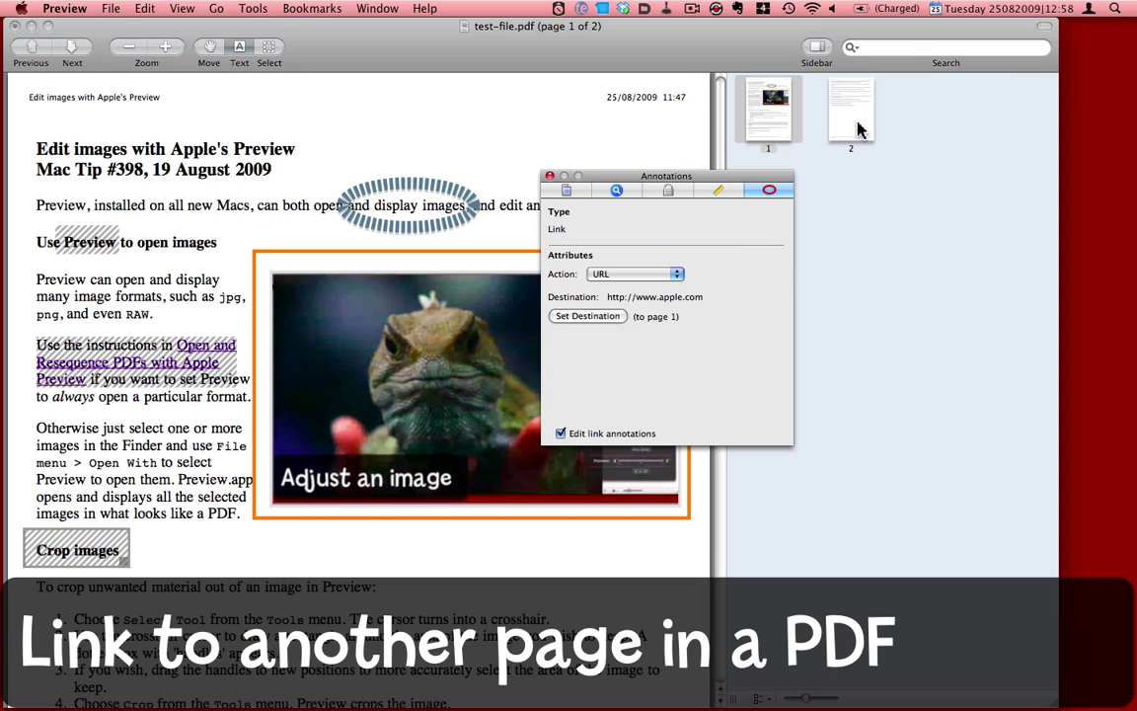
{"action": "left_click", "coordinate": [859, 131]}
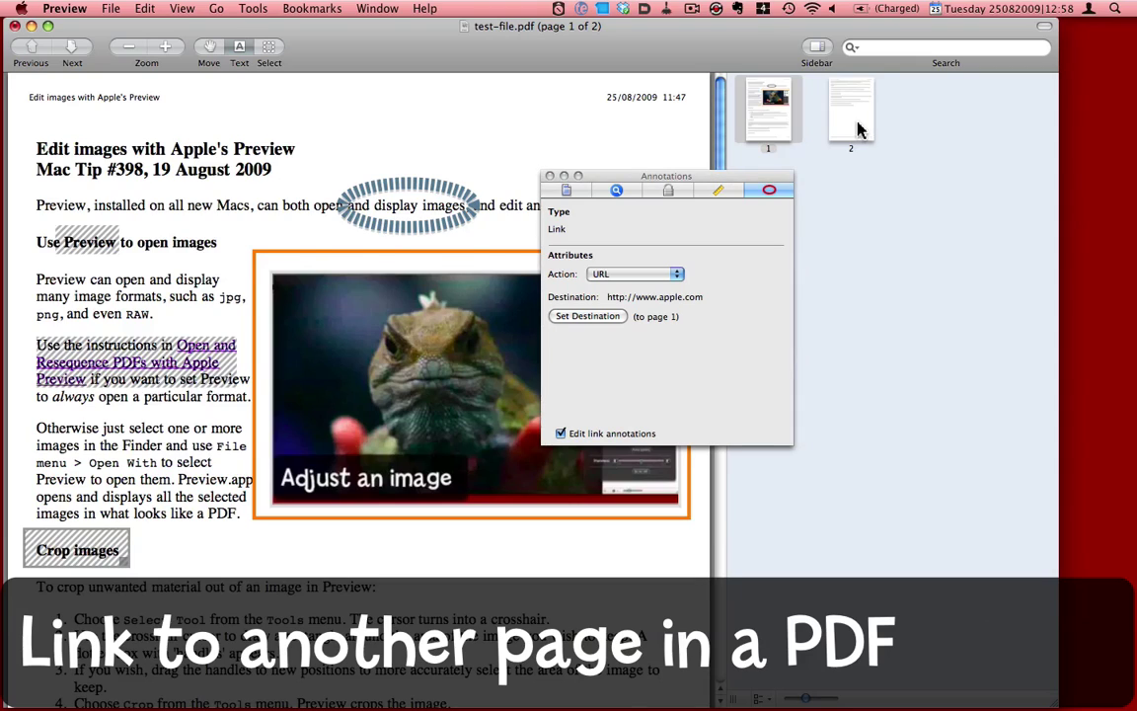
{"action": "left_click", "coordinate": [859, 130]}
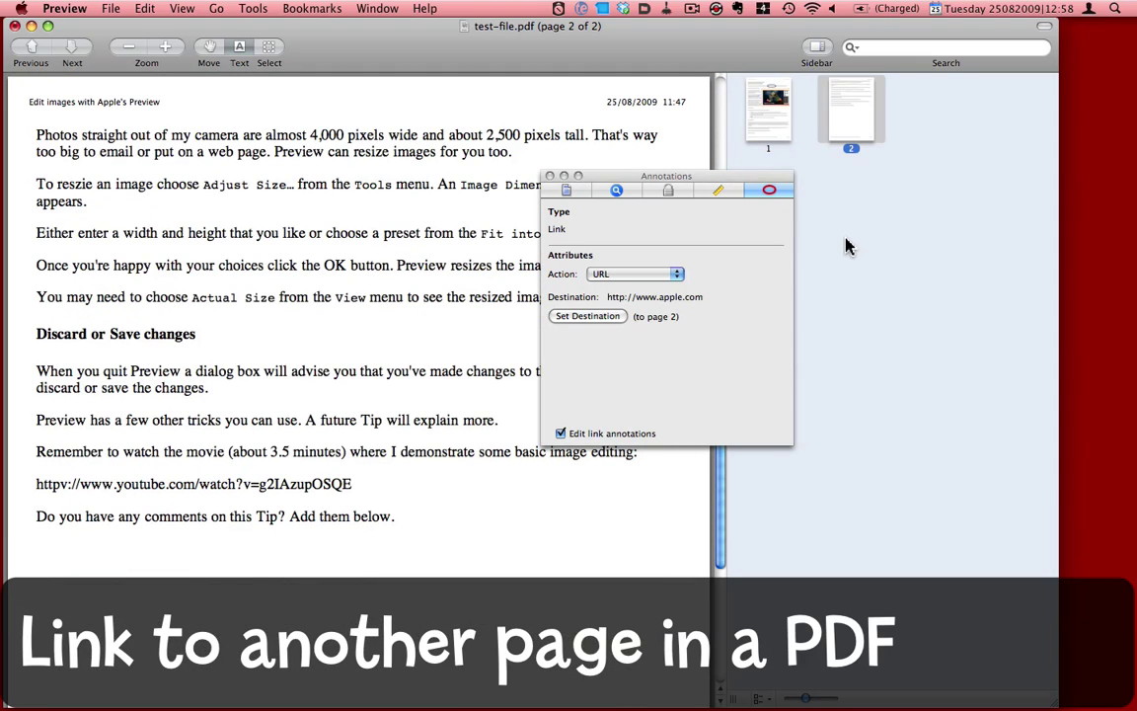
{"action": "left_click", "coordinate": [610, 324]}
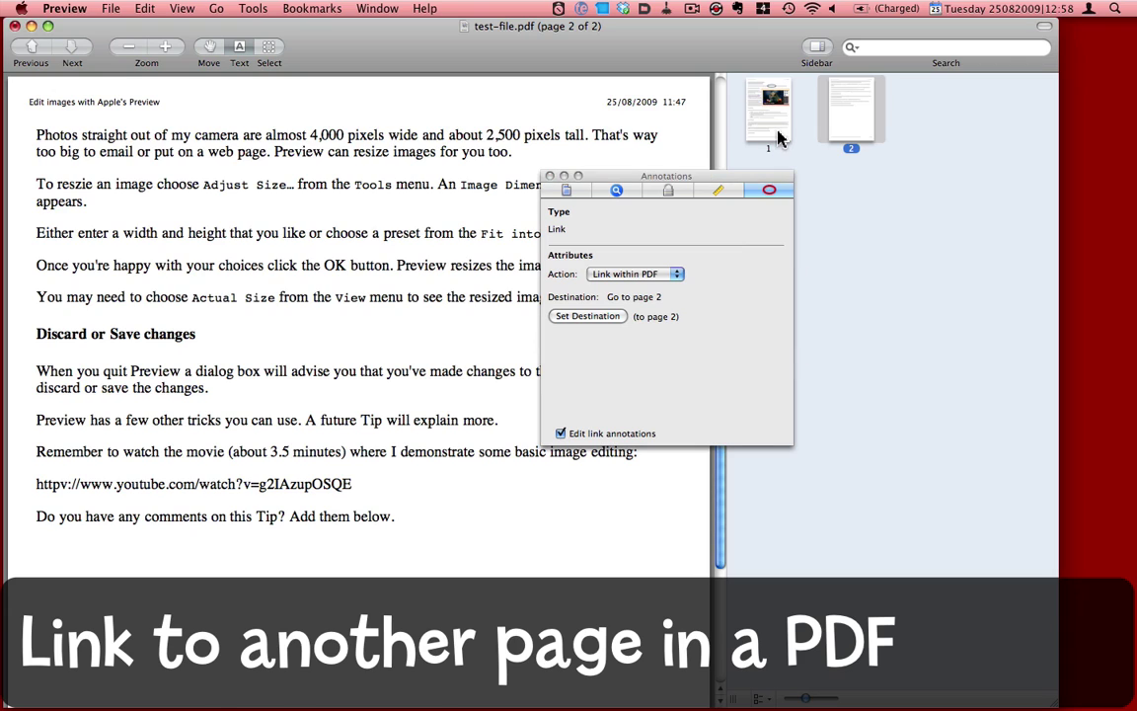
{"action": "left_click", "coordinate": [776, 133]}
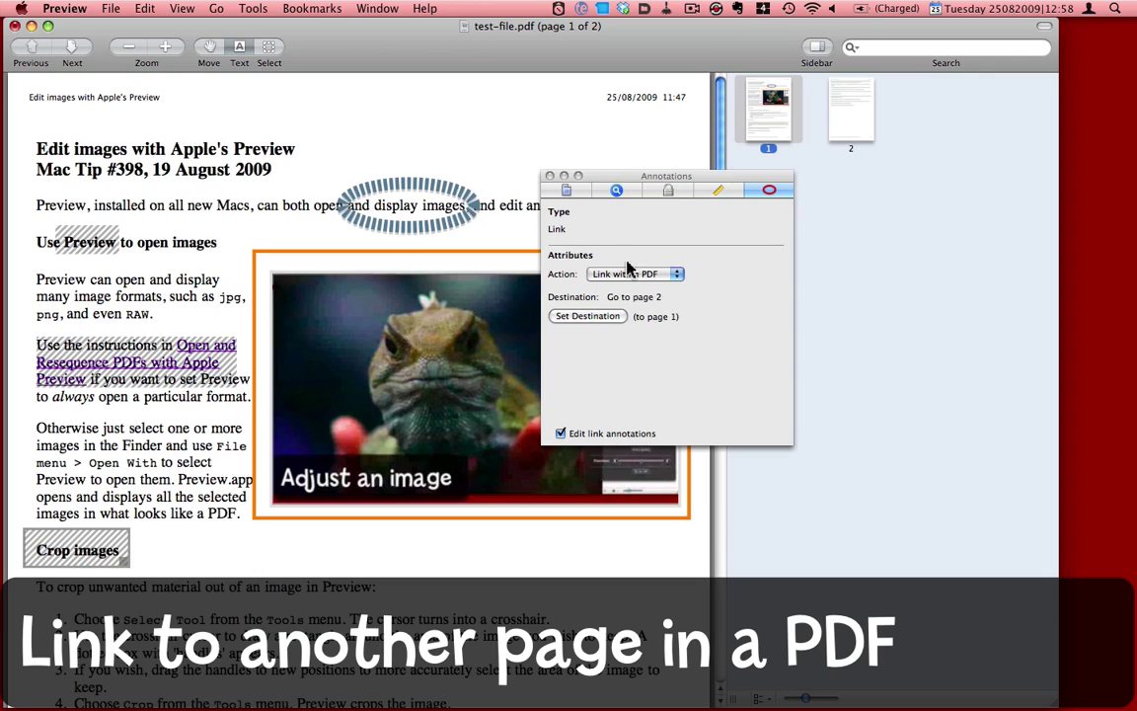
Step: Place a note beside the first crop step, just after the word 'crosshair.'
{"action": "left_click", "coordinate": [550, 177]}
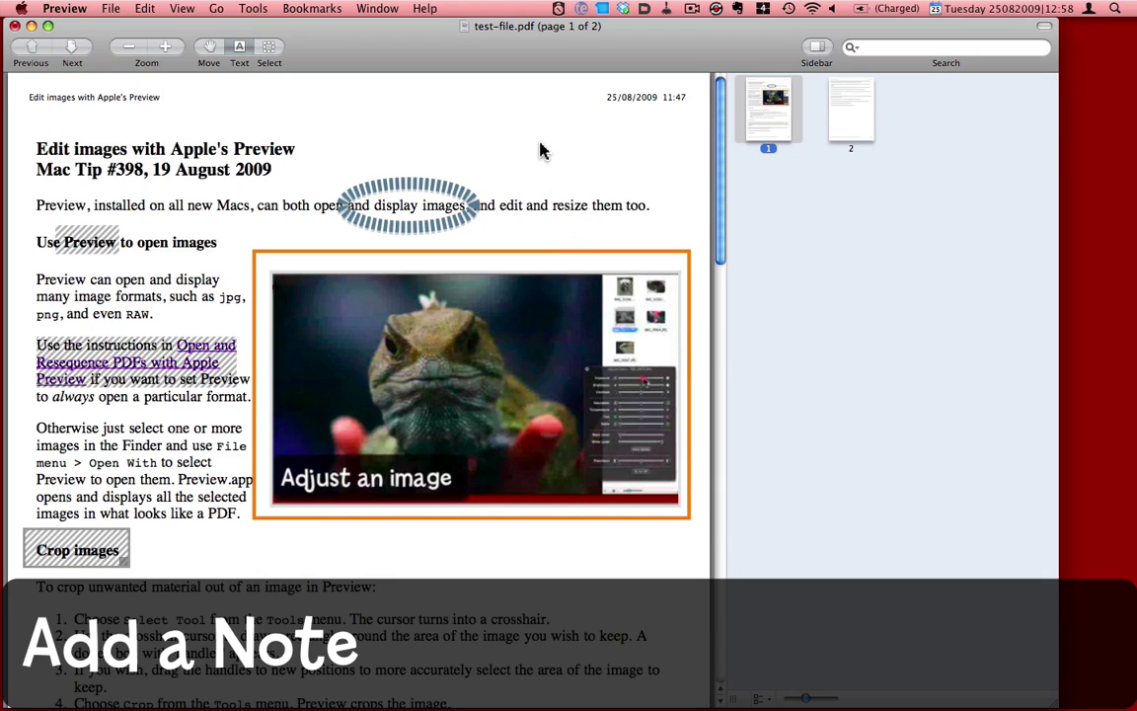
{"action": "left_click", "coordinate": [263, 10]}
{"action": "mouse_move", "coordinate": [360, 269]}
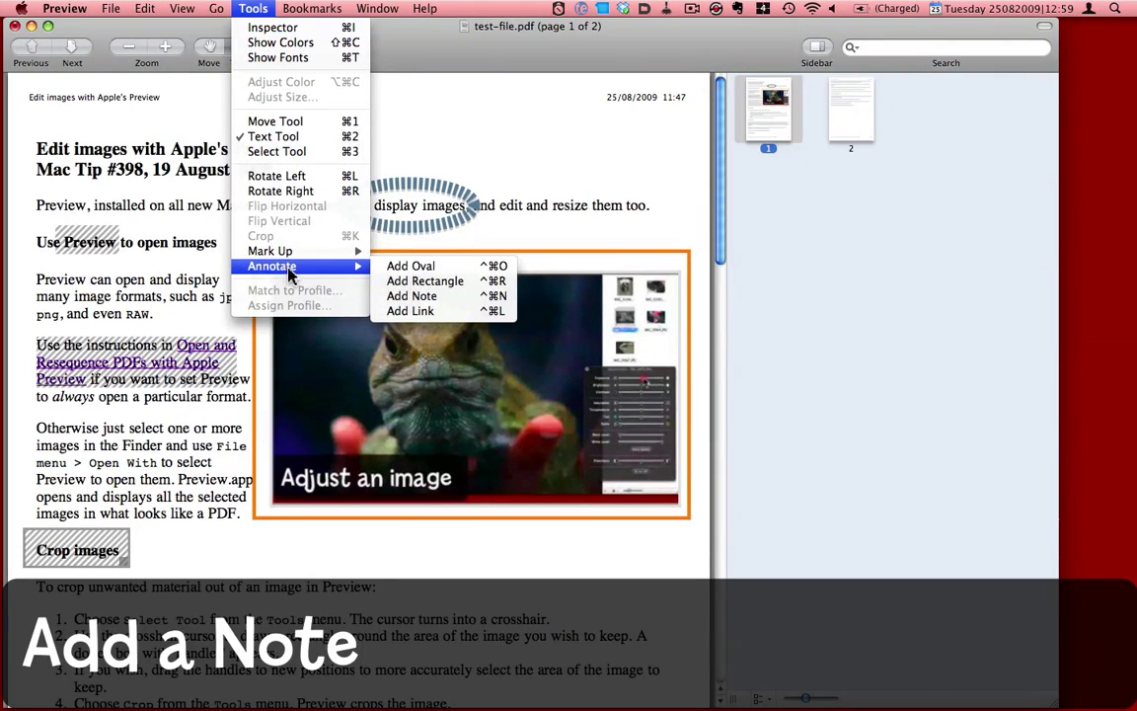
{"action": "left_click", "coordinate": [410, 295]}
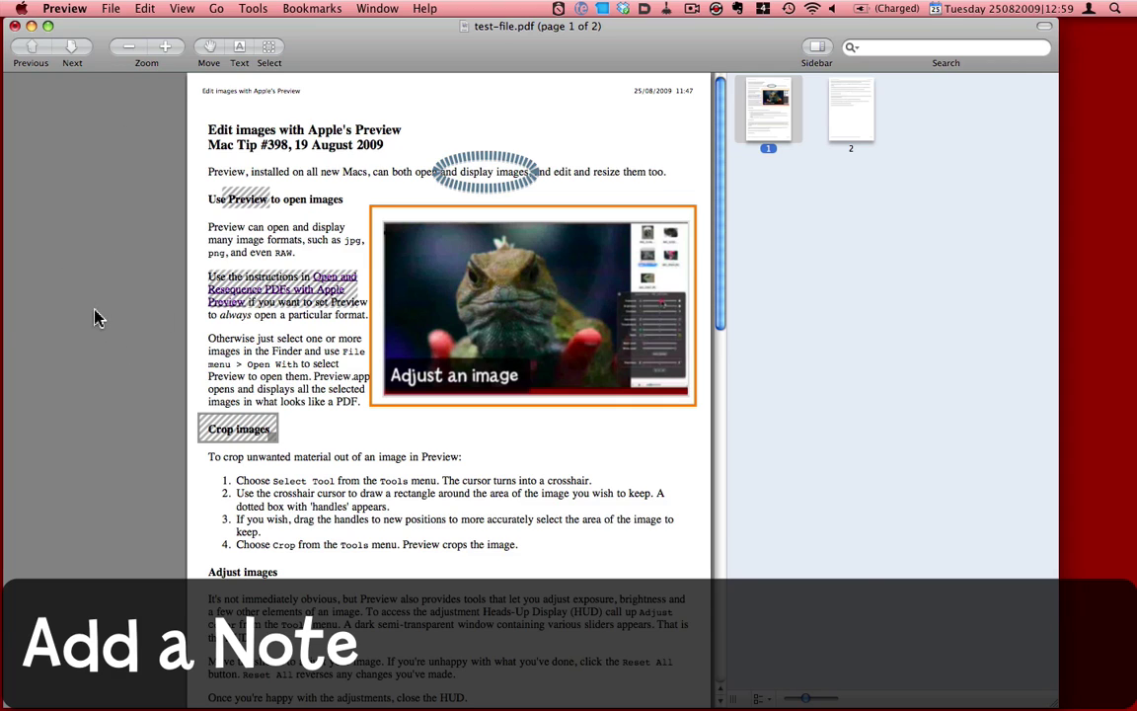
{"action": "left_click", "coordinate": [220, 474]}
{"action": "left_click_drag", "start_coordinate": [222, 477], "coordinate": [609, 472]}
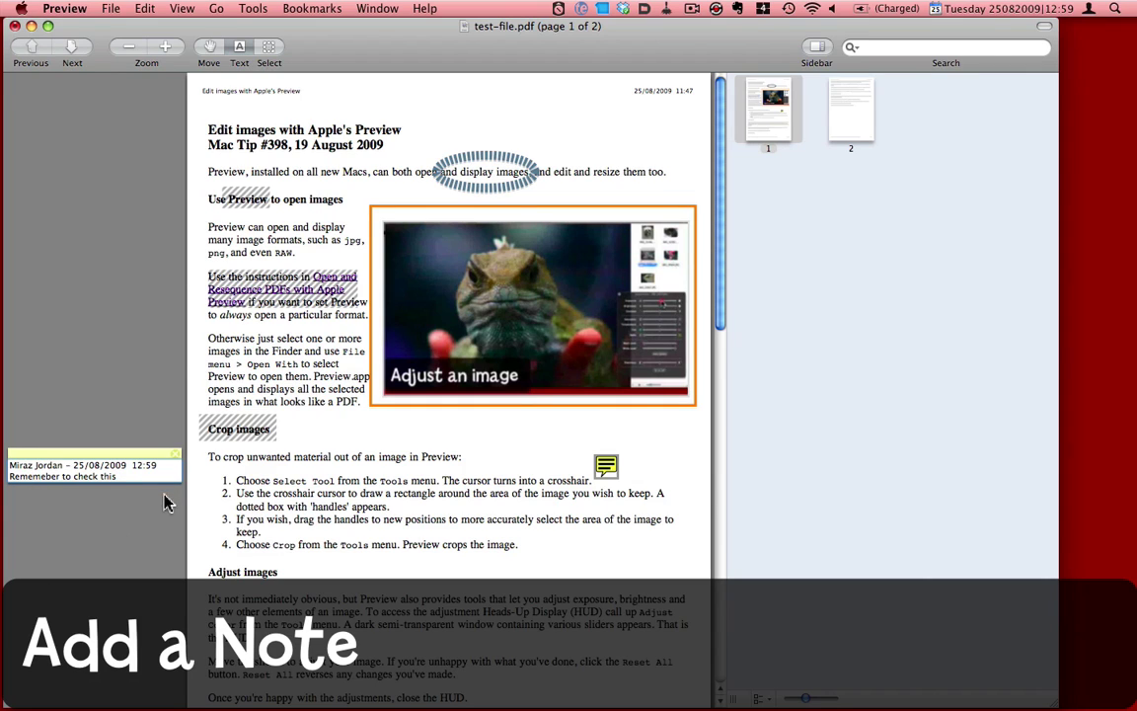
Step: Correct the note's spelling so it reads 'Remember to check this'
{"action": "key", "text": "BackSpace"}
{"action": "type", "text": "e"}
{"action": "key", "text": "BackSpace"}
{"action": "mouse_move", "coordinate": [614, 471]}
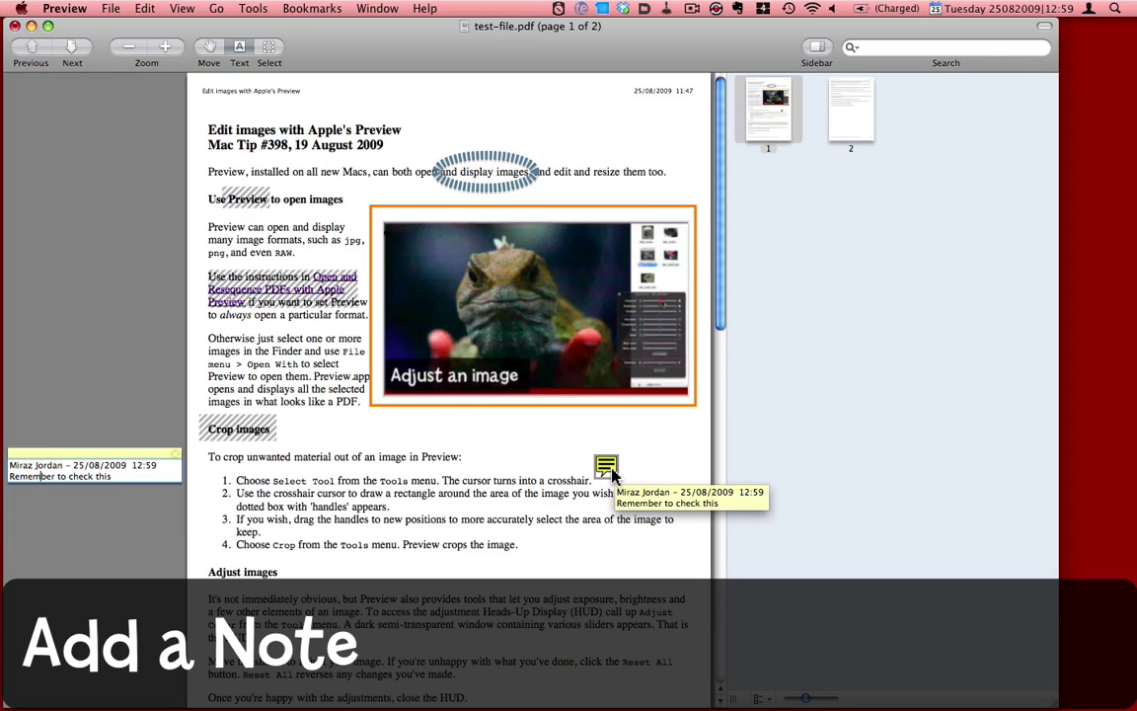
Step: Set the note's Icon popup to Help, replacing the Comment icon with a question mark
{"action": "left_click", "coordinate": [255, 9]}
{"action": "left_click", "coordinate": [273, 28]}
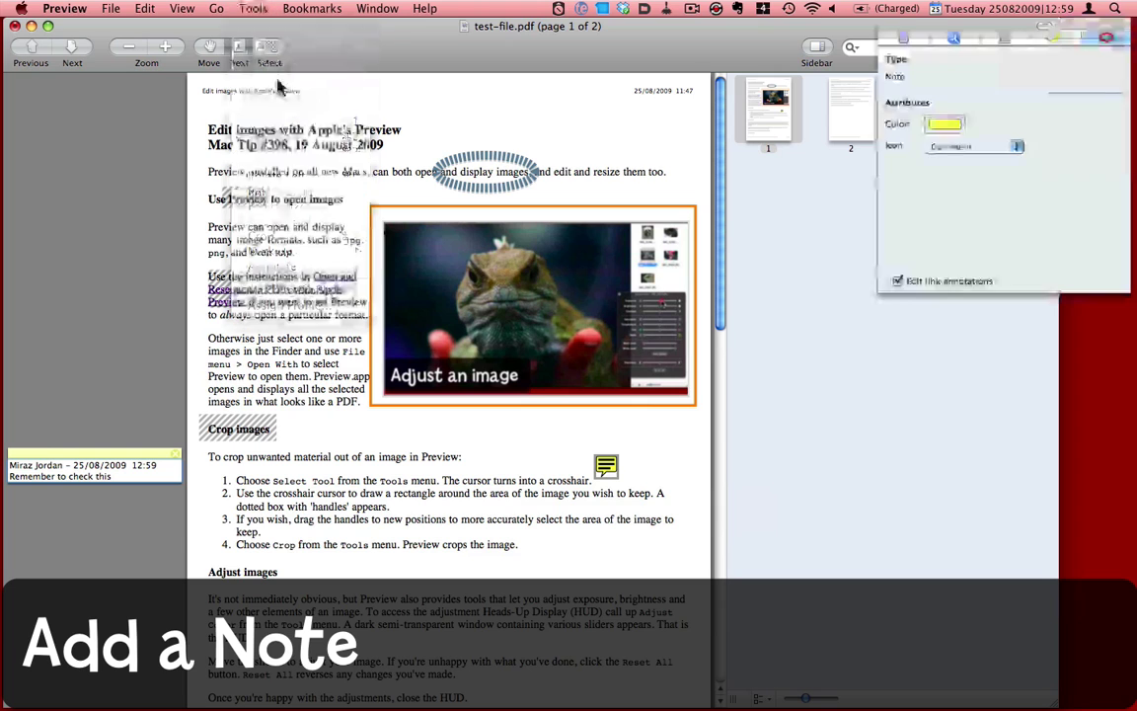
{"action": "mouse_move", "coordinate": [1002, 30]}
{"action": "left_mouse_down"}
{"action": "mouse_move", "coordinate": [948, 126]}
{"action": "mouse_move", "coordinate": [853, 222]}
{"action": "mouse_move", "coordinate": [863, 246]}
{"action": "left_mouse_up"}
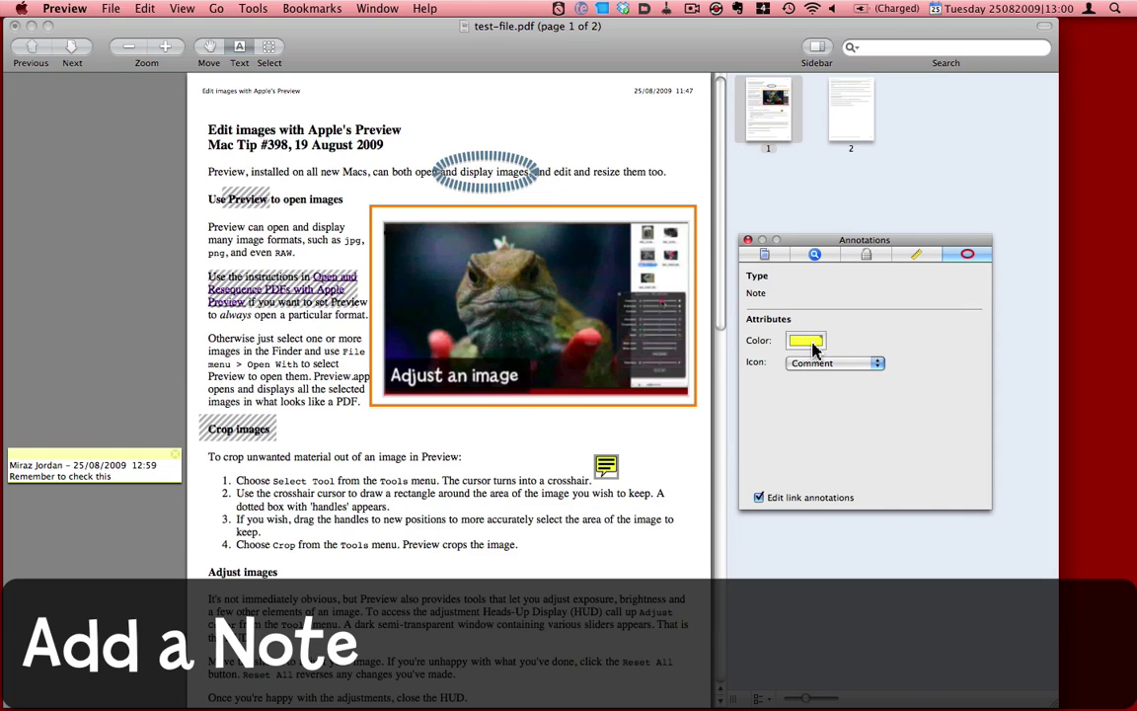
{"action": "left_click", "coordinate": [873, 364]}
{"action": "left_click", "coordinate": [872, 376]}
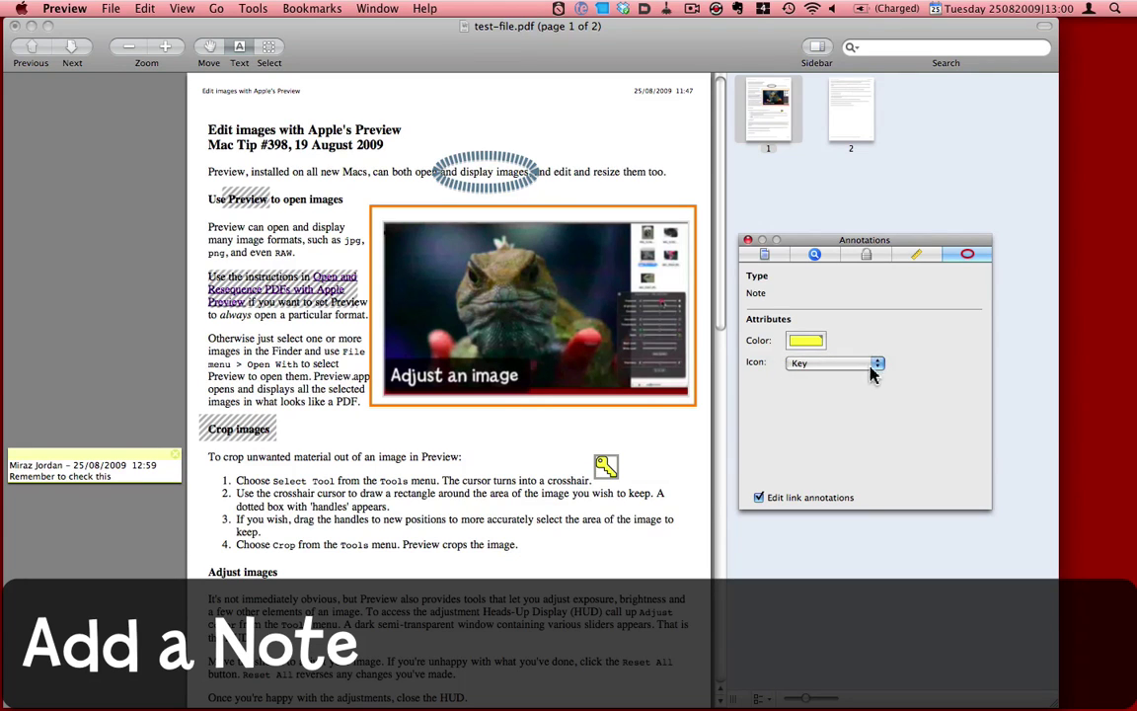
{"action": "left_click", "coordinate": [874, 369]}
{"action": "left_click", "coordinate": [873, 376]}
{"action": "left_click", "coordinate": [875, 362]}
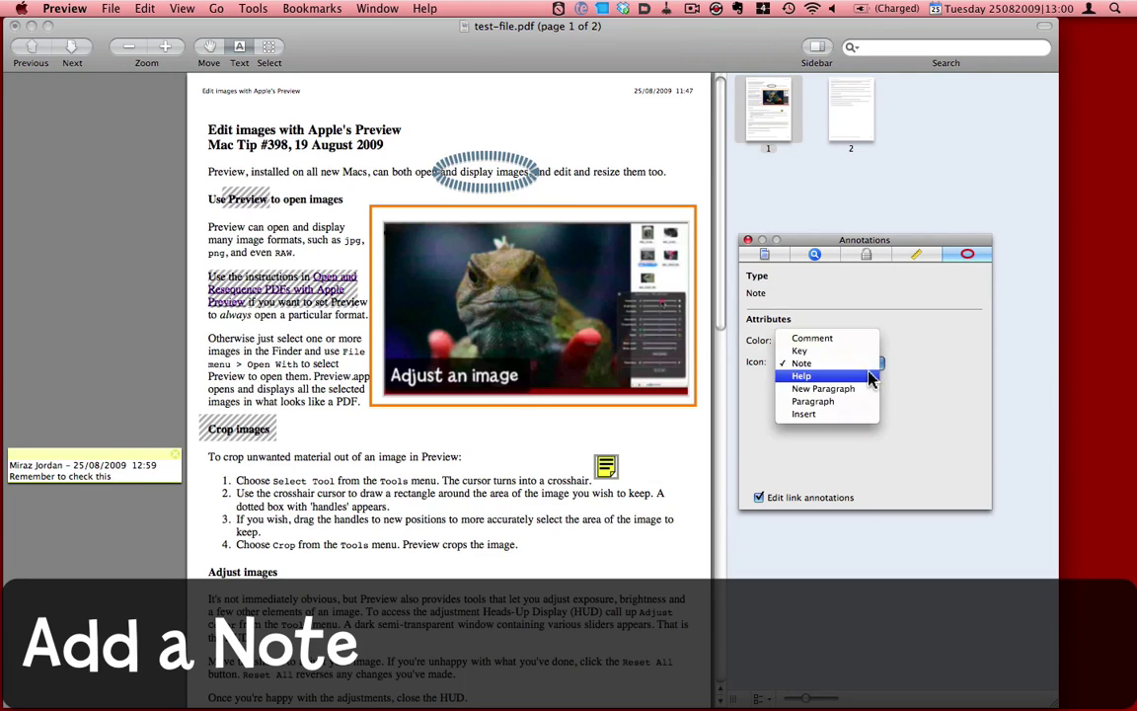
{"action": "left_click", "coordinate": [871, 375]}
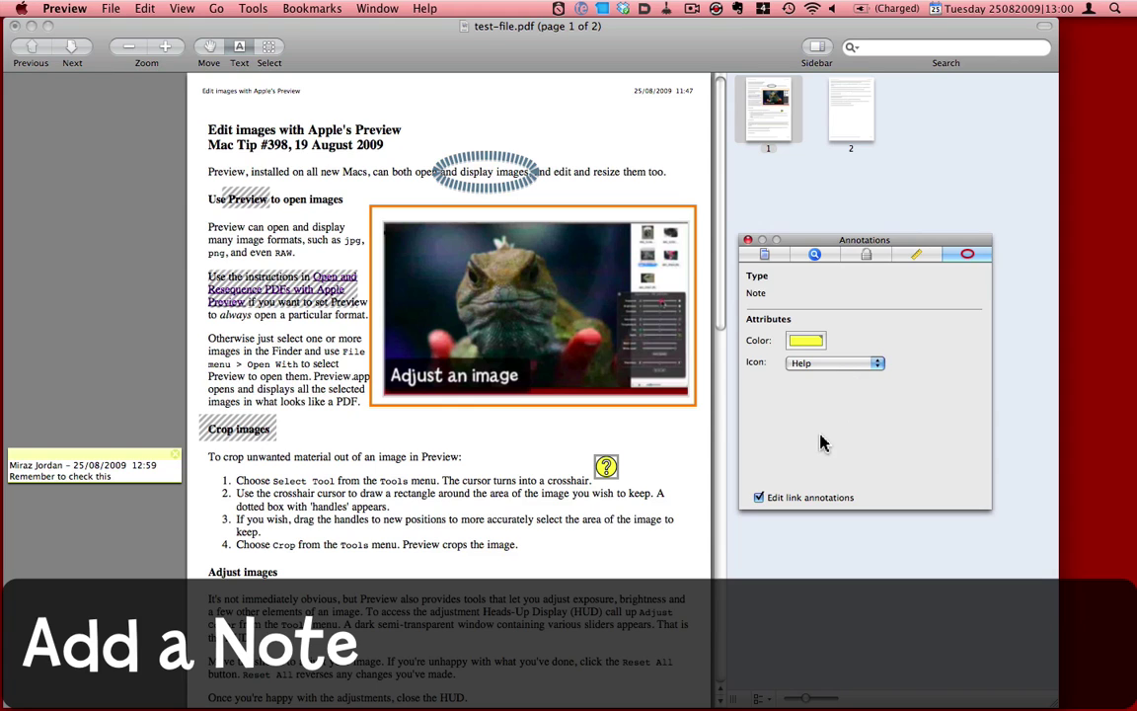
{"action": "left_click", "coordinate": [748, 241]}
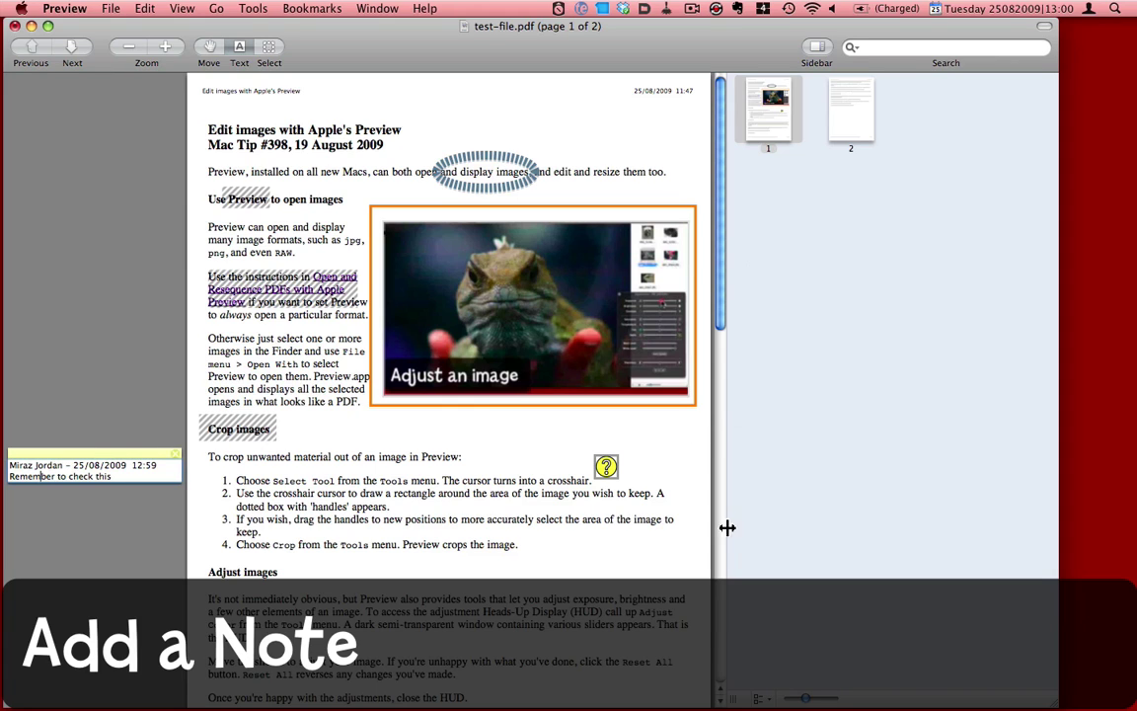
Step: Highlight the word 'material' under Crop images and change the highlight colour to red
{"action": "double_click", "coordinate": [312, 457]}
{"action": "left_click", "coordinate": [253, 9]}
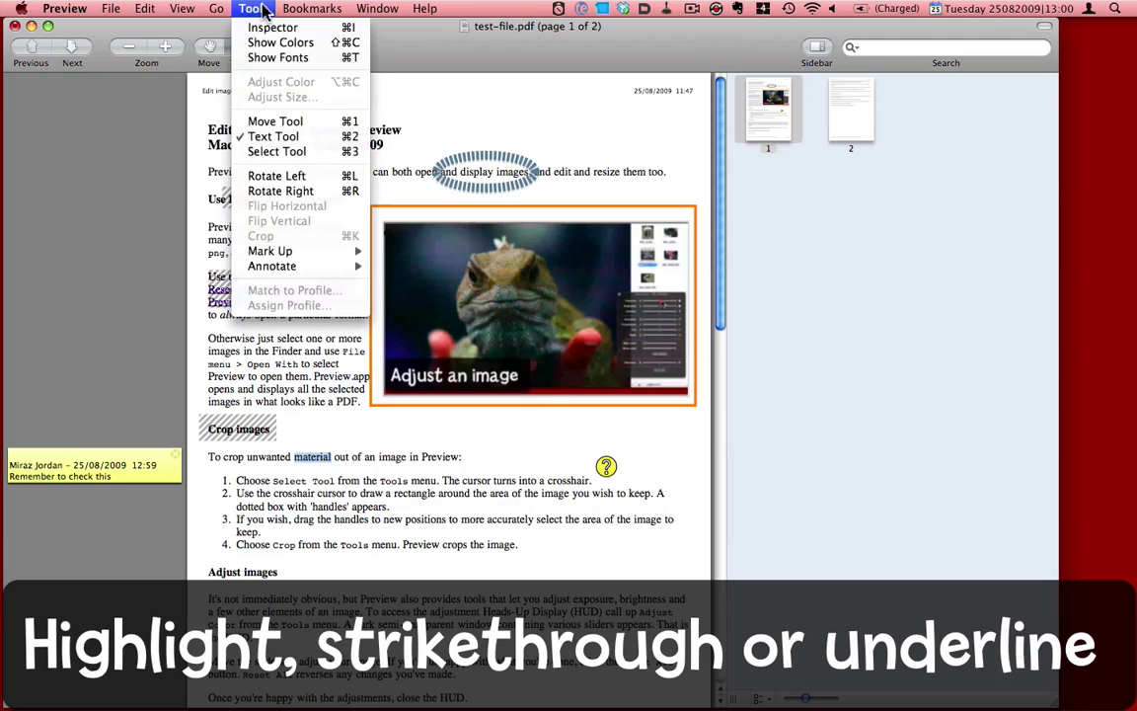
{"action": "mouse_move", "coordinate": [309, 255]}
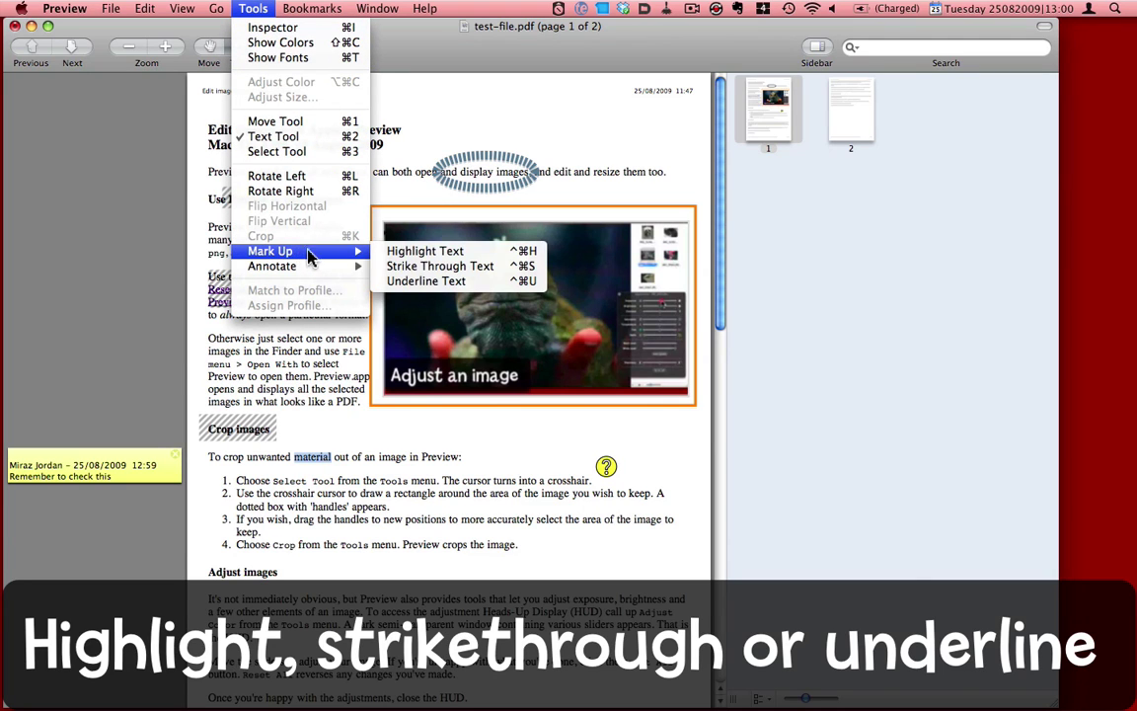
{"action": "left_click", "coordinate": [422, 252]}
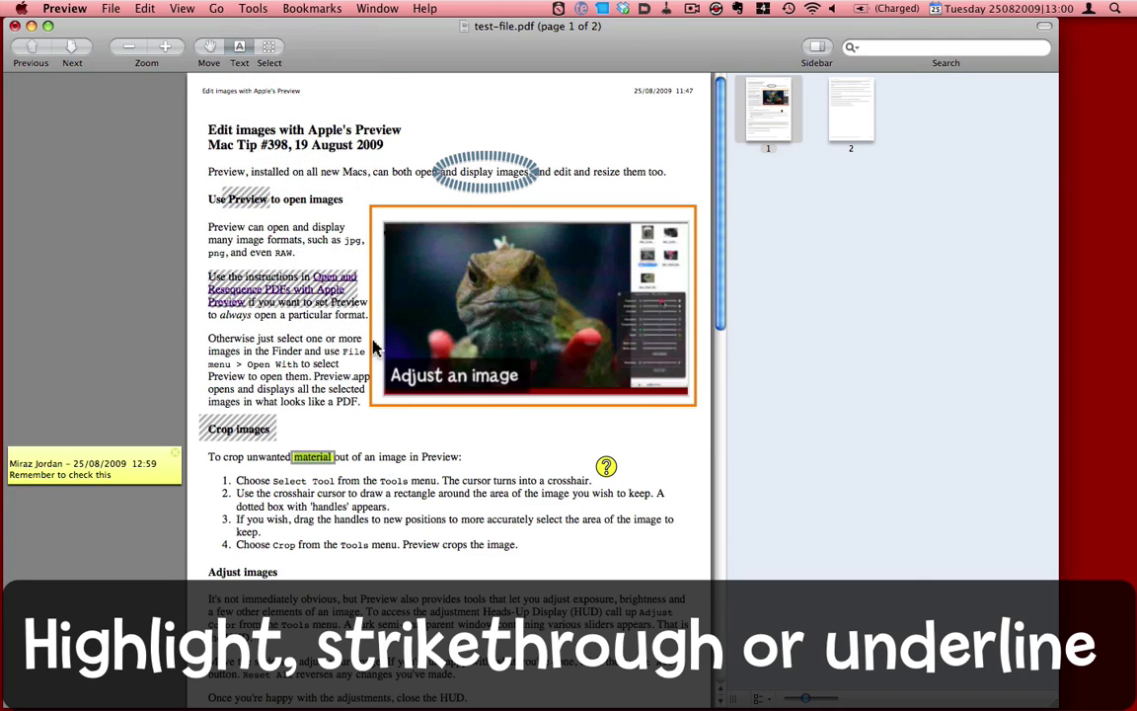
{"action": "left_click", "coordinate": [253, 9]}
{"action": "left_click", "coordinate": [269, 32]}
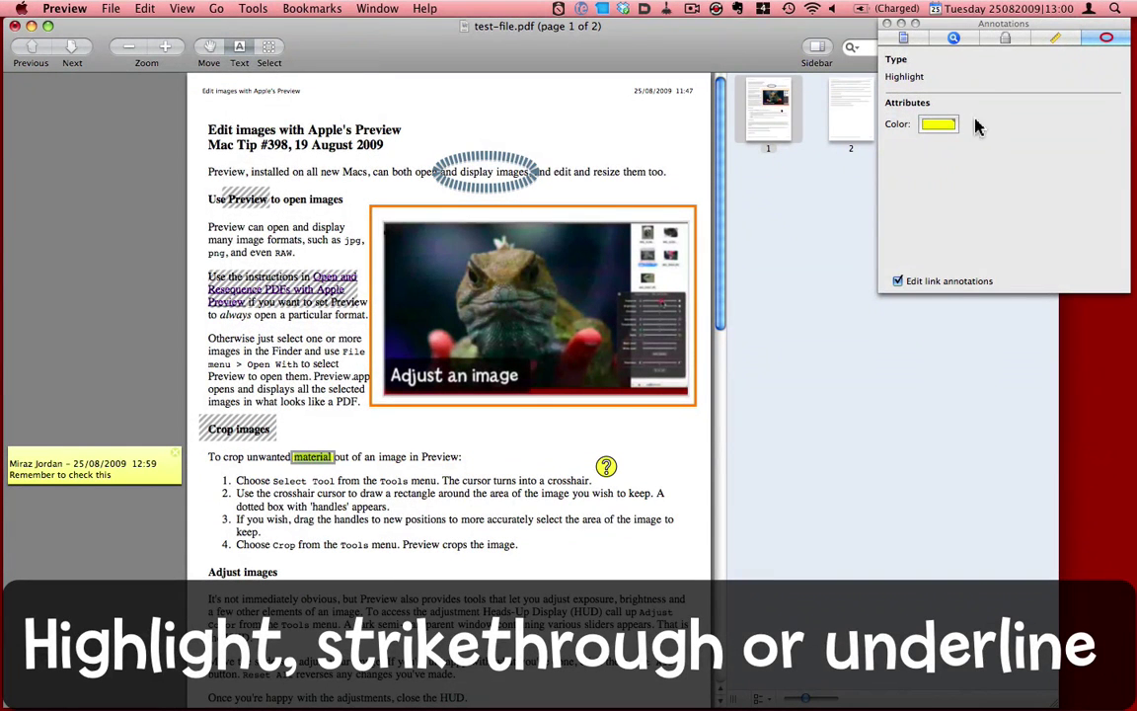
{"action": "mouse_move", "coordinate": [1012, 29]}
{"action": "left_mouse_down"}
{"action": "mouse_move", "coordinate": [882, 227]}
{"action": "mouse_move", "coordinate": [869, 273]}
{"action": "left_mouse_up"}
{"action": "left_click", "coordinate": [798, 368]}
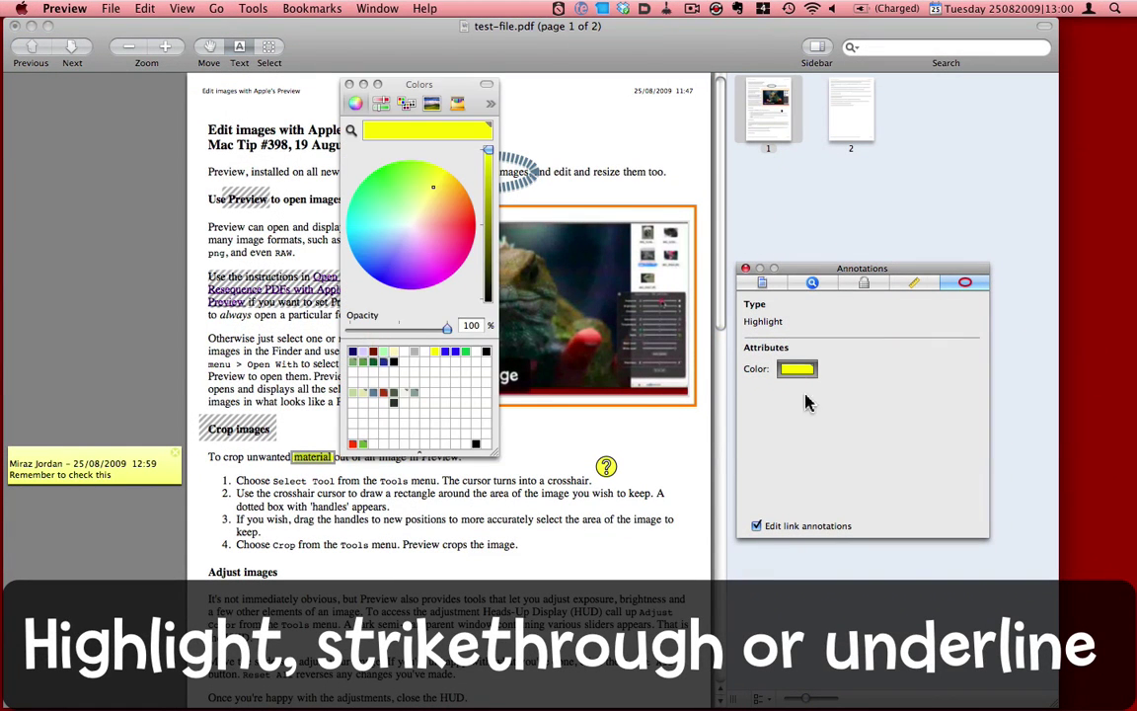
{"action": "left_click", "coordinate": [352, 442]}
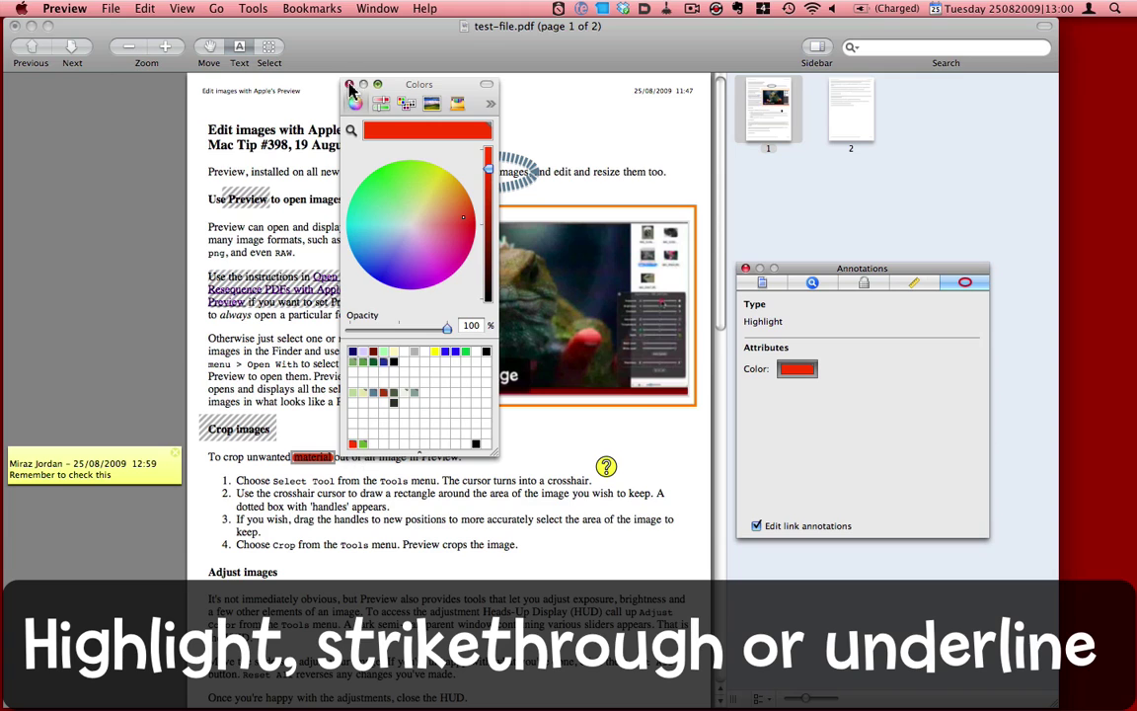
{"action": "left_click", "coordinate": [348, 84]}
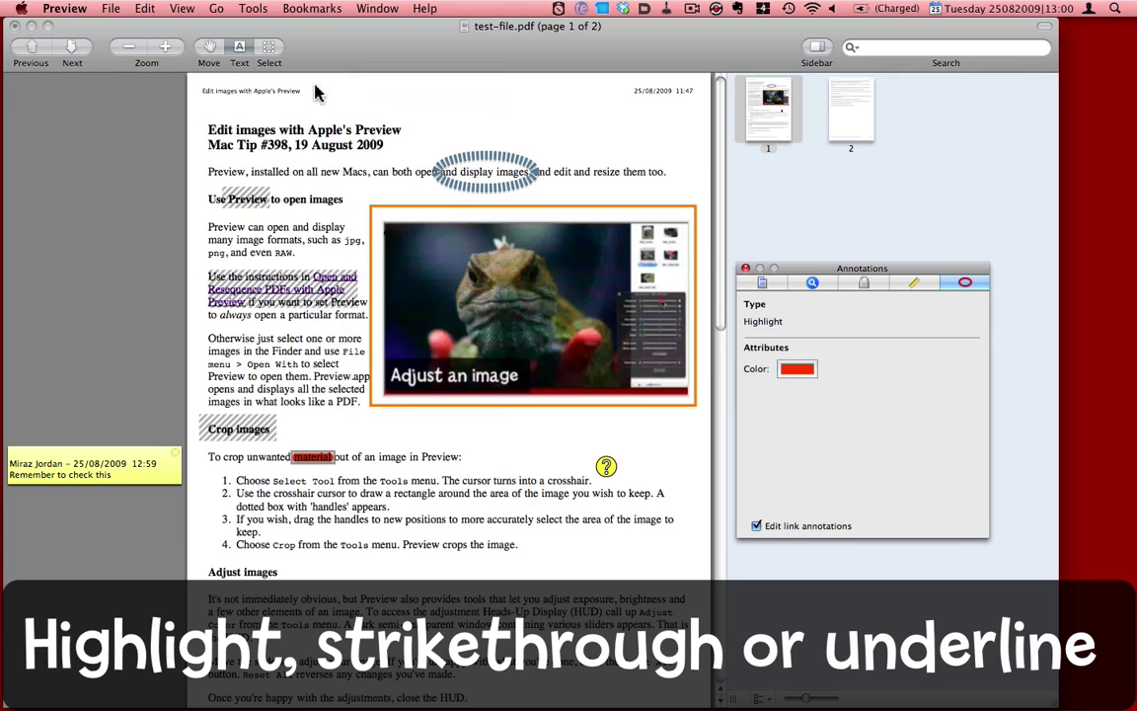
{"action": "left_click", "coordinate": [745, 267]}
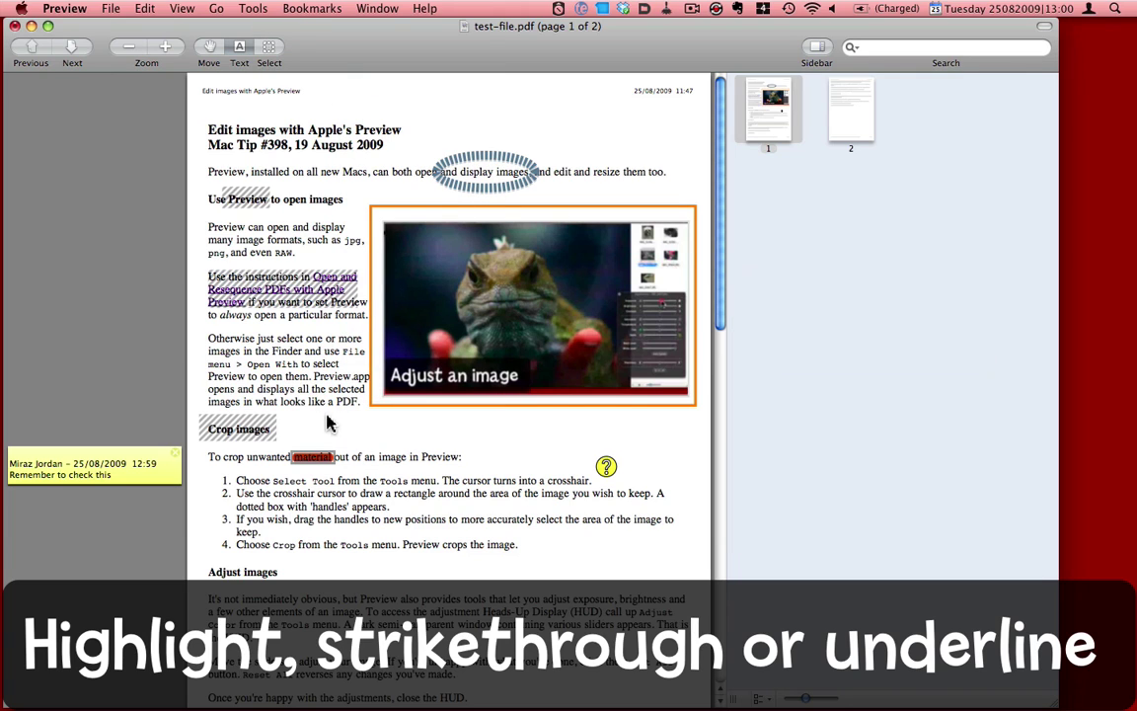
Step: Strike through the word 'material', then apply the Underline Text markup
{"action": "left_click", "coordinate": [247, 10]}
{"action": "mouse_move", "coordinate": [268, 251]}
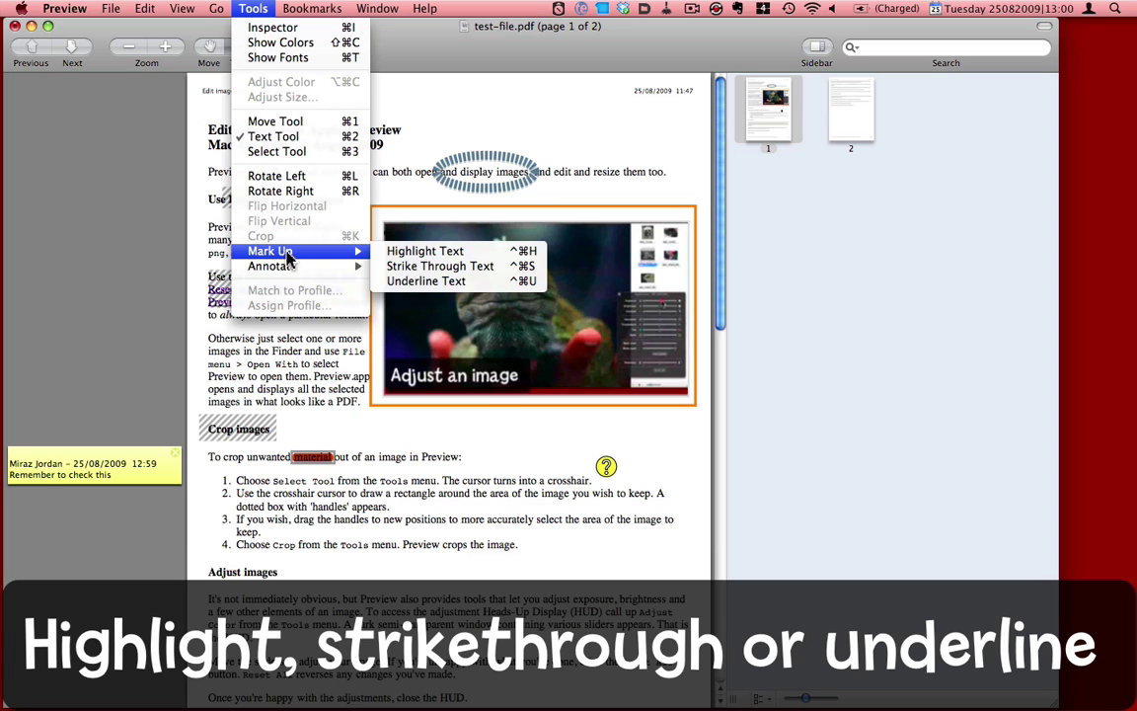
{"action": "left_click", "coordinate": [442, 266]}
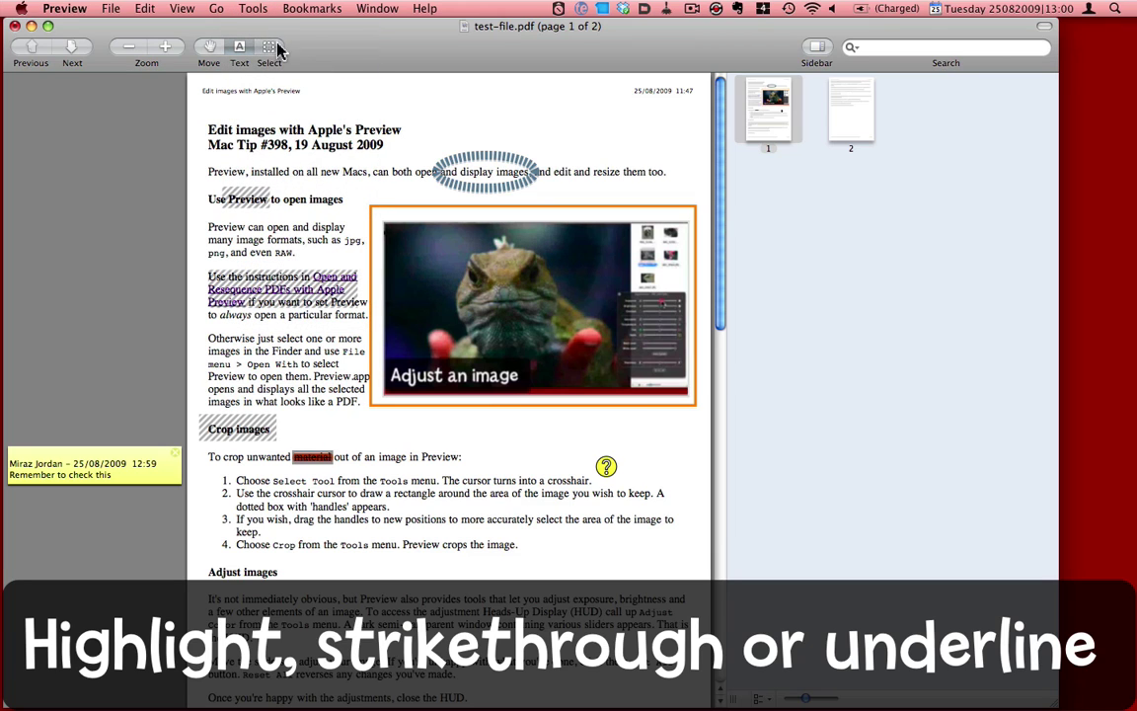
{"action": "left_click", "coordinate": [242, 10]}
{"action": "mouse_move", "coordinate": [309, 256]}
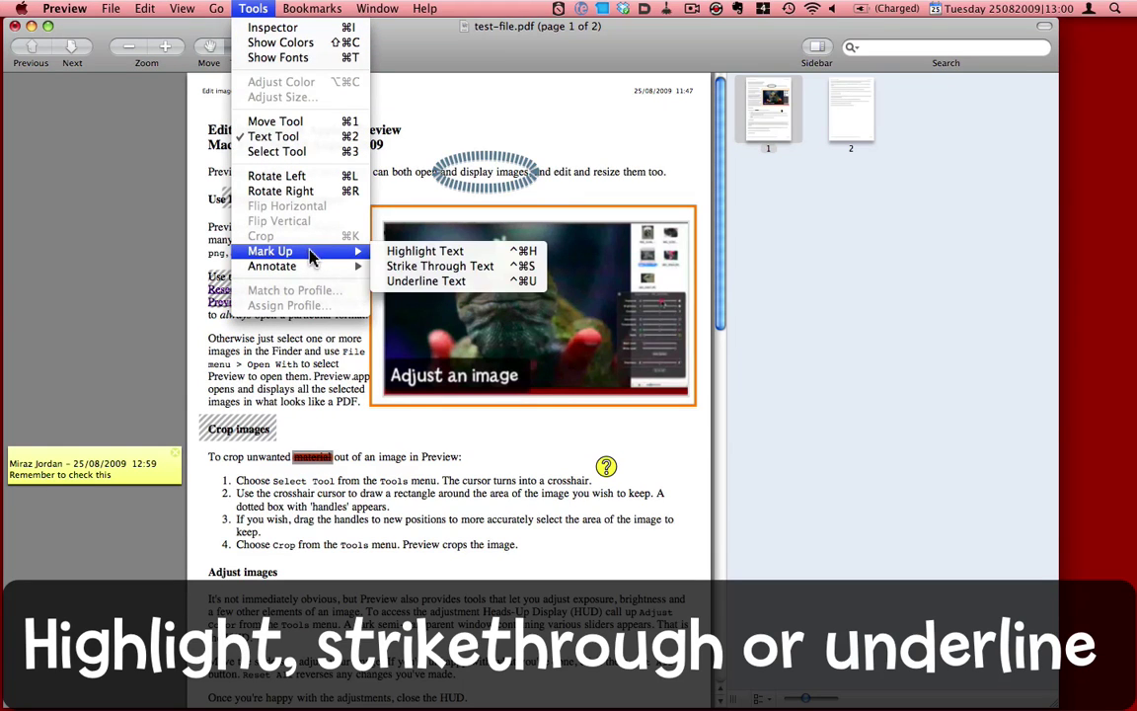
{"action": "left_click", "coordinate": [437, 282]}
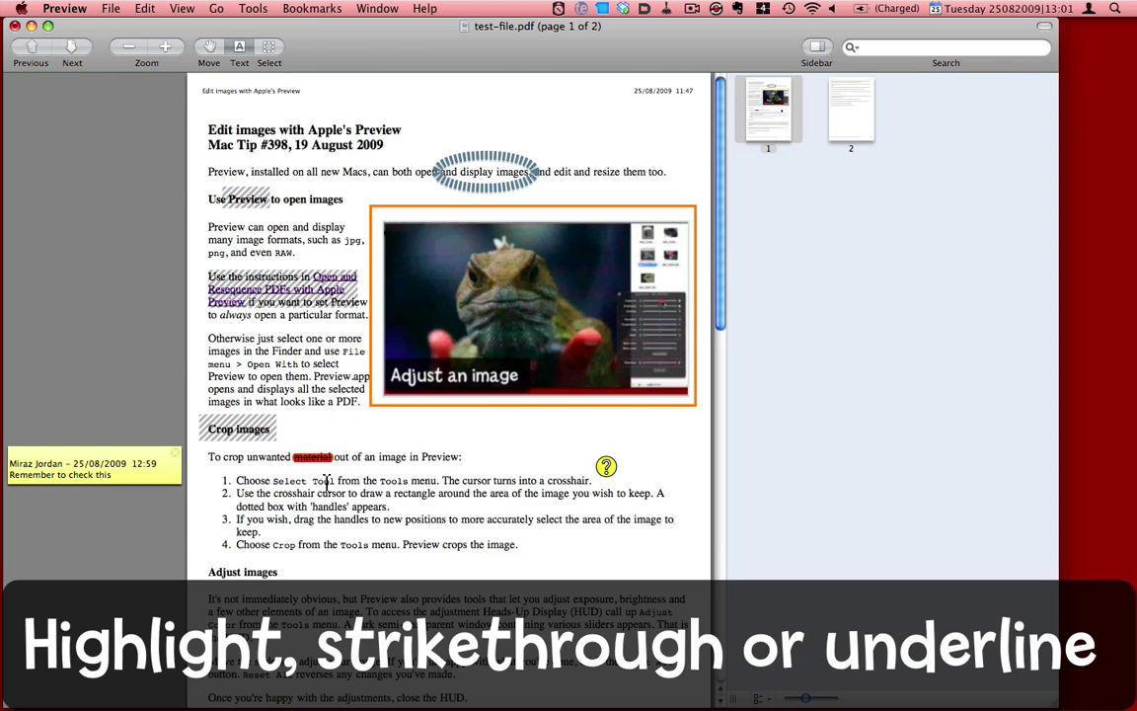
Step: Save the annotated PDF under the new name test-file-01.pdf
{"action": "left_click", "coordinate": [112, 10]}
{"action": "left_click", "coordinate": [132, 126]}
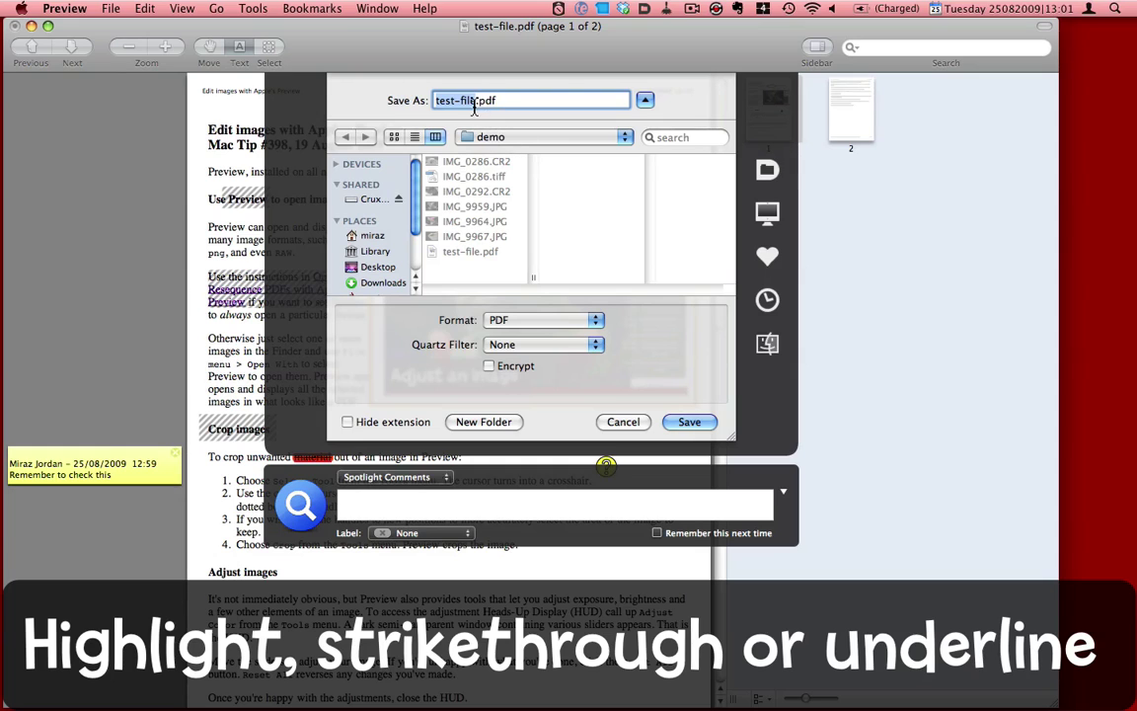
{"action": "key", "text": "Right"}
{"action": "type", "text": "-01"}
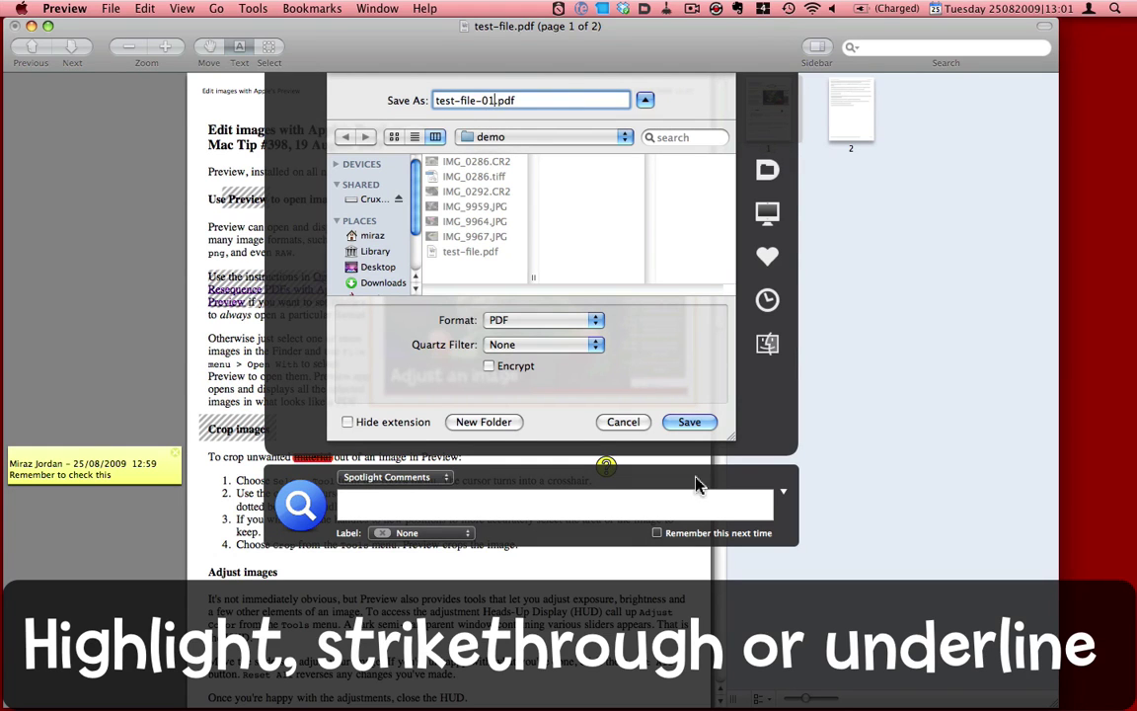
{"action": "key", "text": "Return"}
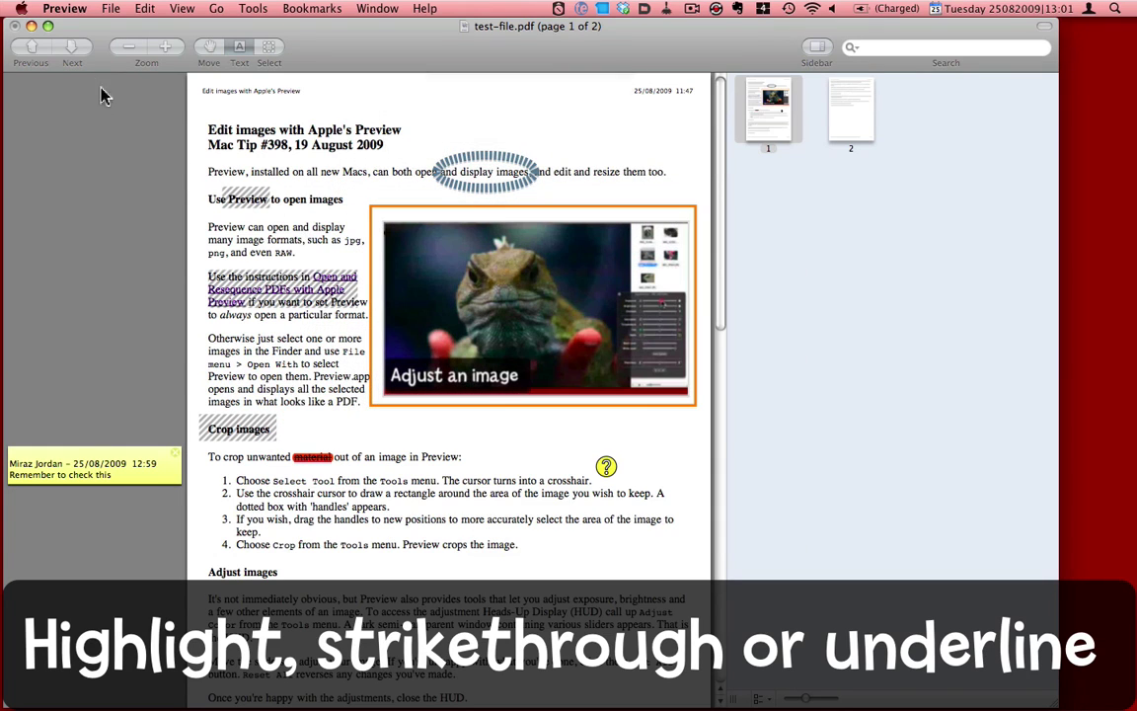
Step: Close the Preview window and open test-file-01.pdf from Finder's demo folder
{"action": "left_click", "coordinate": [15, 26]}
{"action": "left_click", "coordinate": [345, 138]}
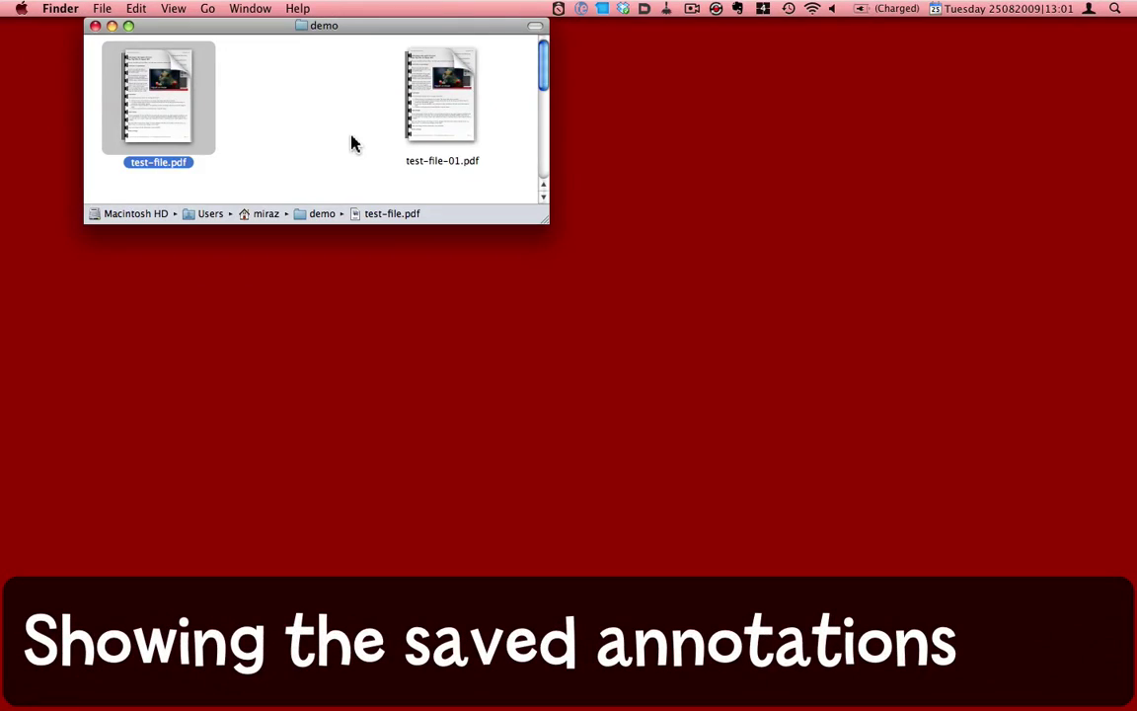
{"action": "left_click", "coordinate": [457, 126]}
{"action": "double_click", "coordinate": [456, 127]}
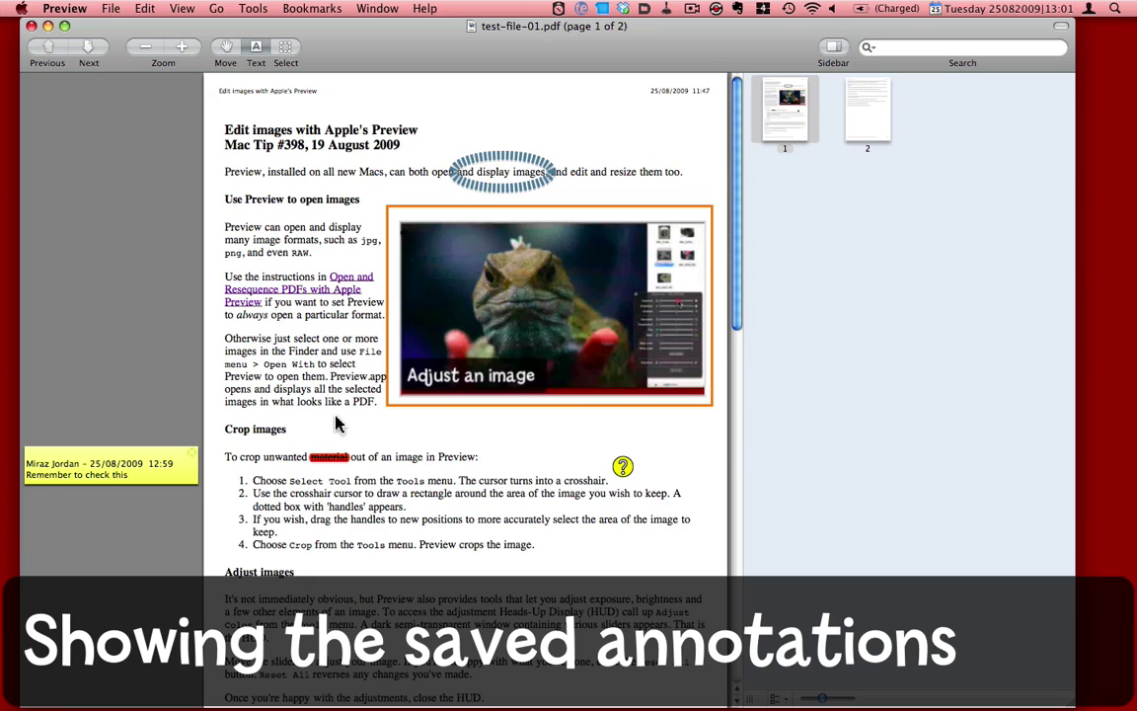
Step: Follow the Preview link to apple.com, quit Safari, then follow the Crop images link to page 2
{"action": "left_click", "coordinate": [265, 203]}
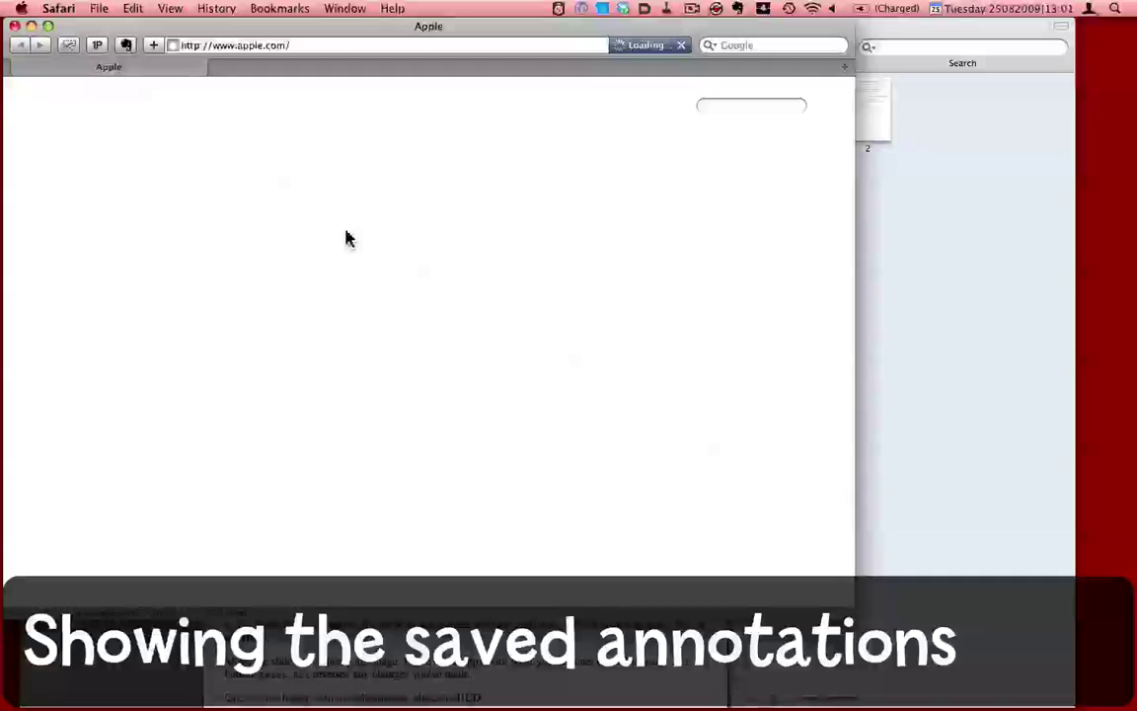
{"action": "key", "text": "super+q"}
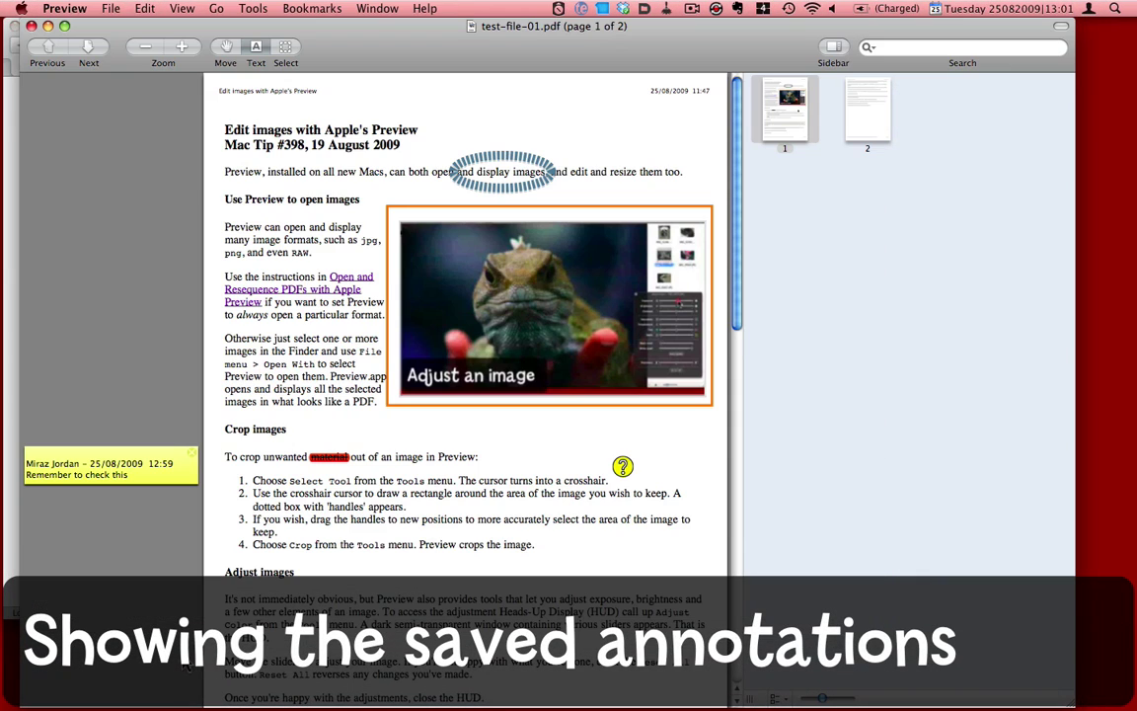
{"action": "left_click", "coordinate": [272, 436]}
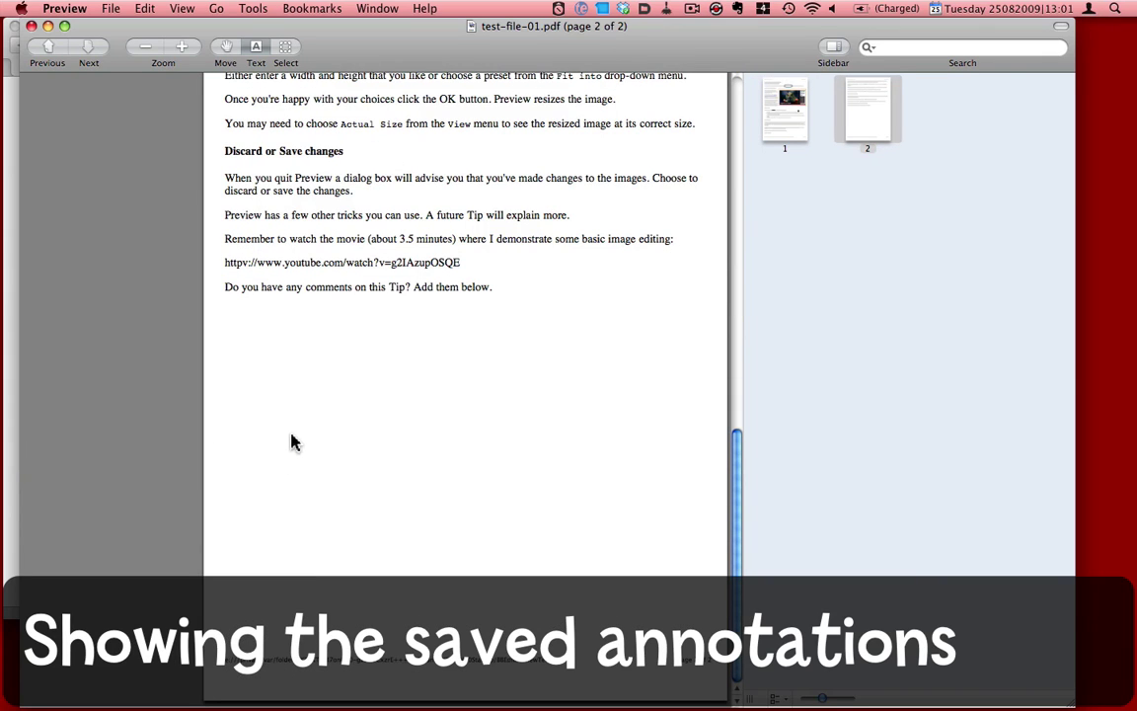